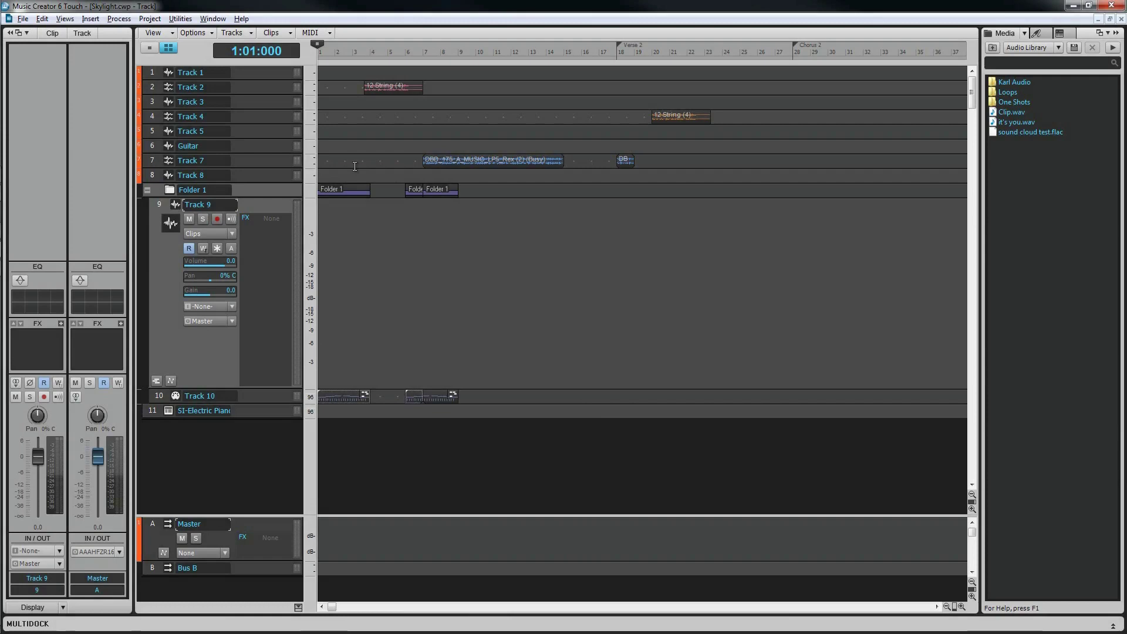
# Step: Open the Console view and maximize it to fill the whole window
pyautogui.click(65, 19)
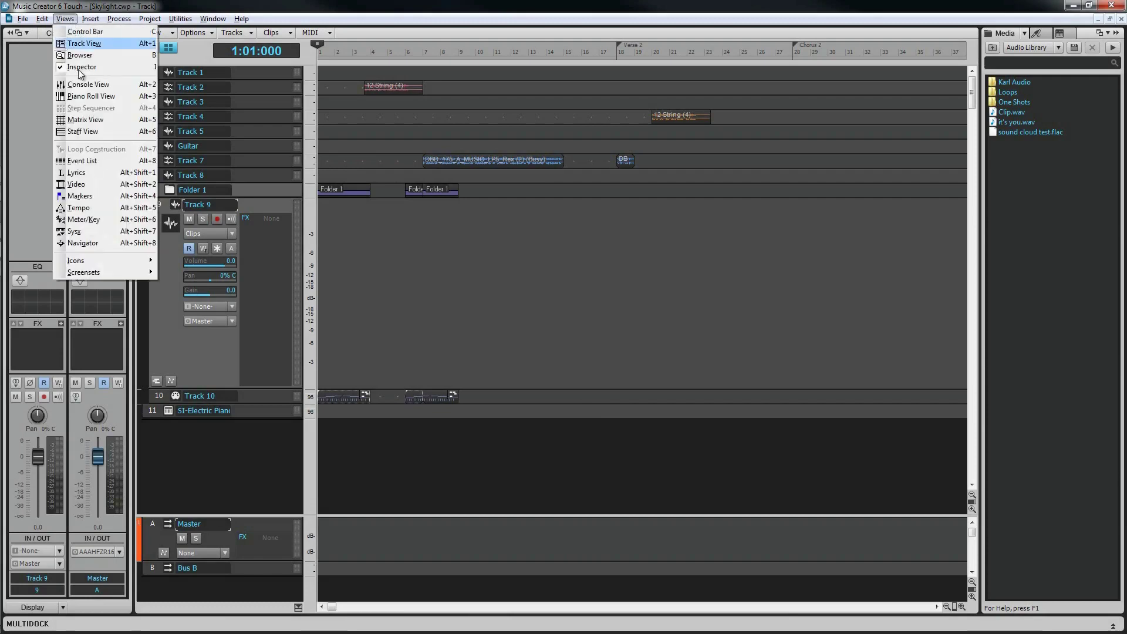
pyautogui.click(88, 85)
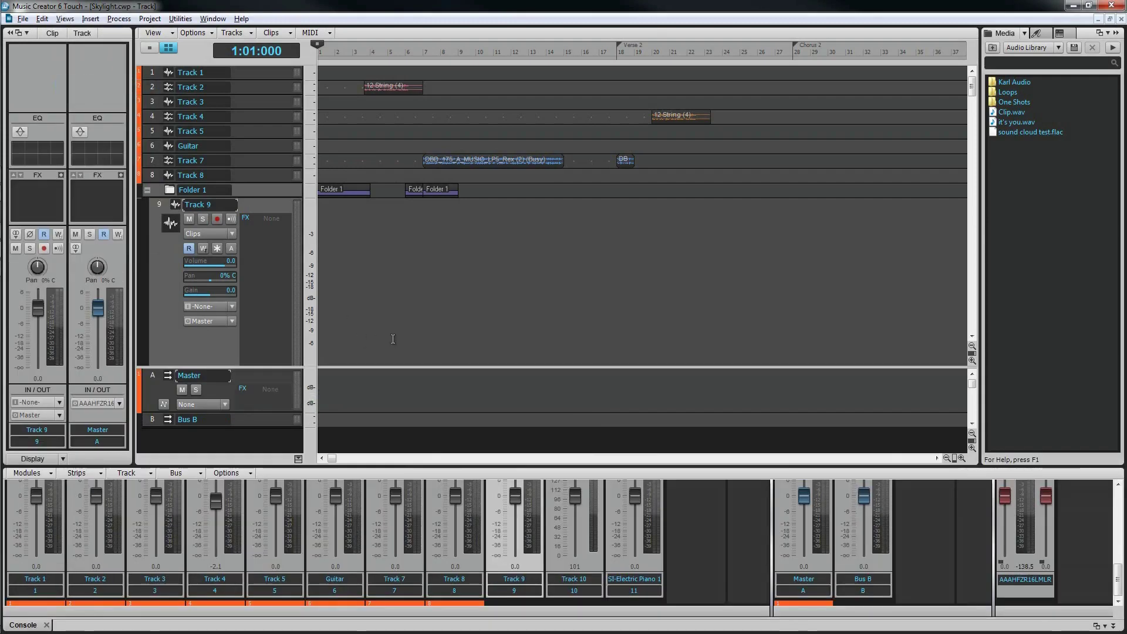
pyautogui.hotkey('ctrl', 'shift', 'd')
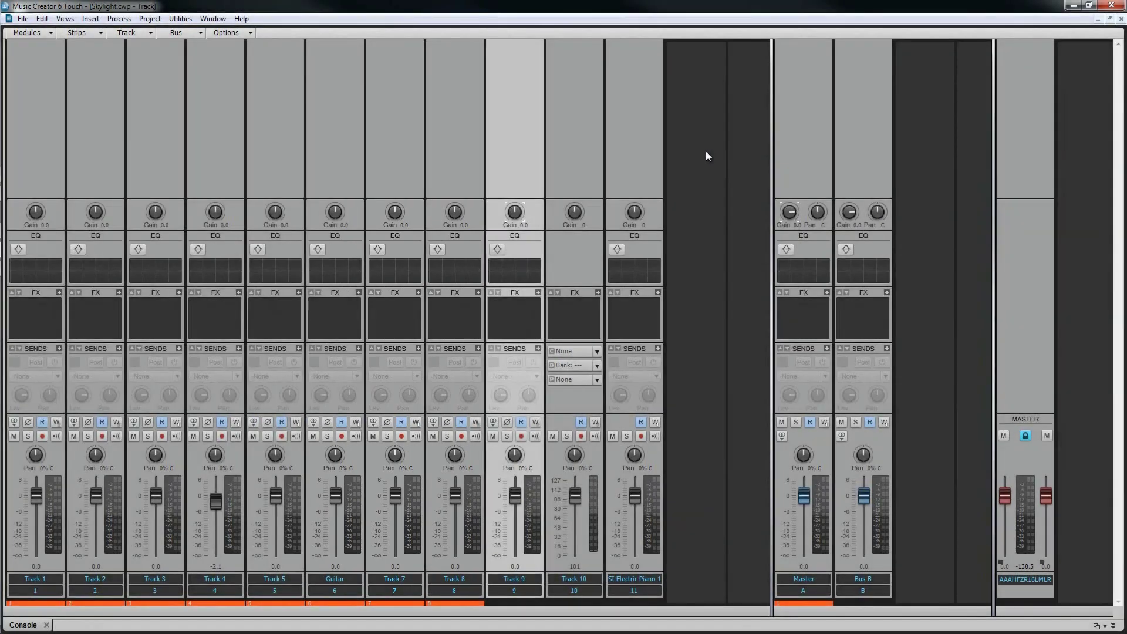
# Step: Show the Icon and In/Out modules on the console strips
pyautogui.click(36, 33)
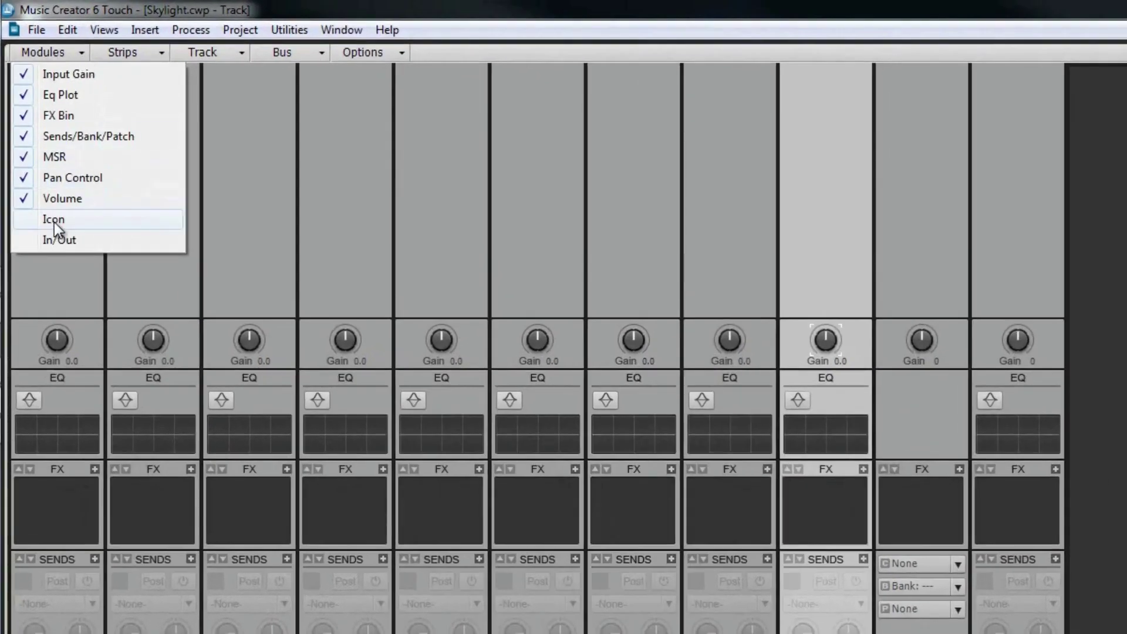
pyautogui.click(52, 219)
pyautogui.click(80, 53)
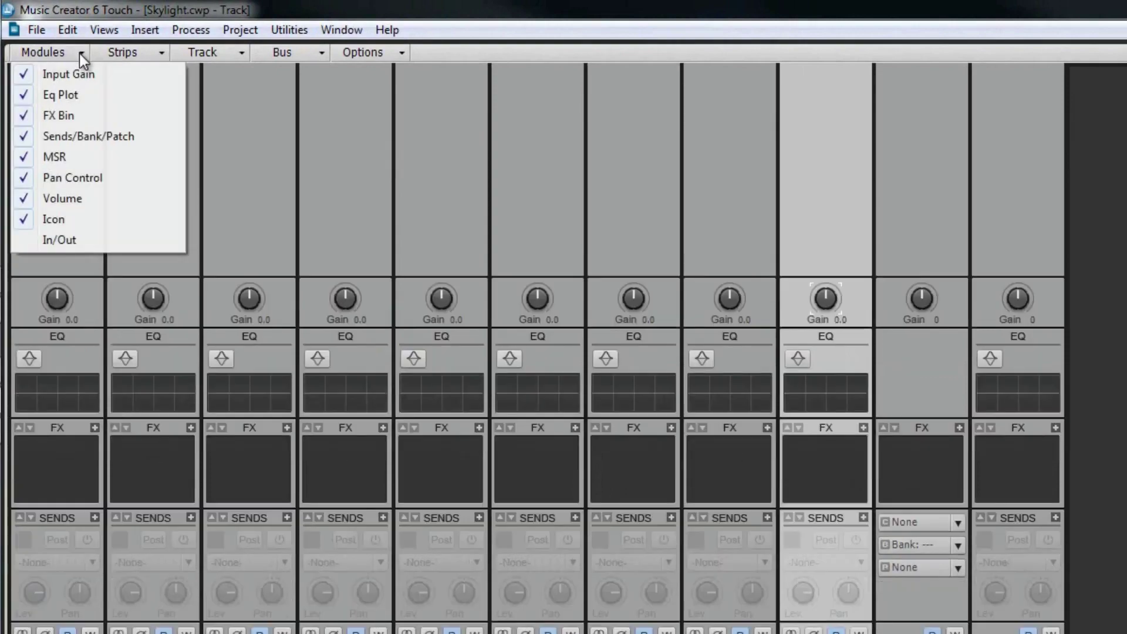
pyautogui.click(76, 239)
# Step: Hide the EQ Plot module on the console strips, and show it again
pyautogui.click(87, 54)
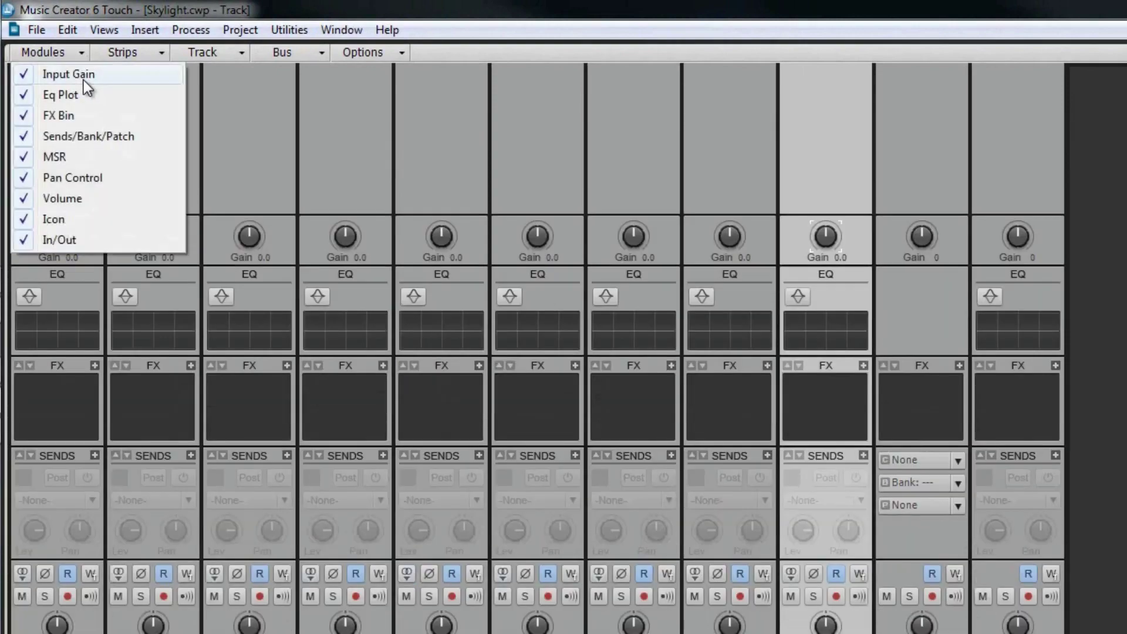
pyautogui.click(75, 96)
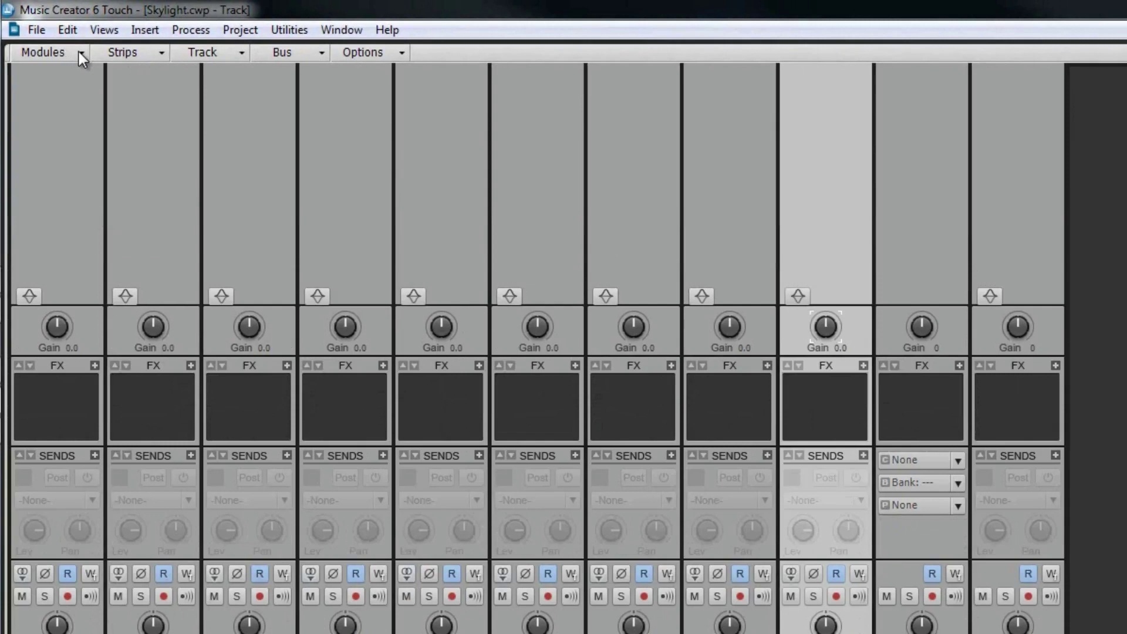
pyautogui.click(79, 51)
pyautogui.click(75, 94)
# Step: Narrow all console strips, and widen them all back
pyautogui.click(160, 48)
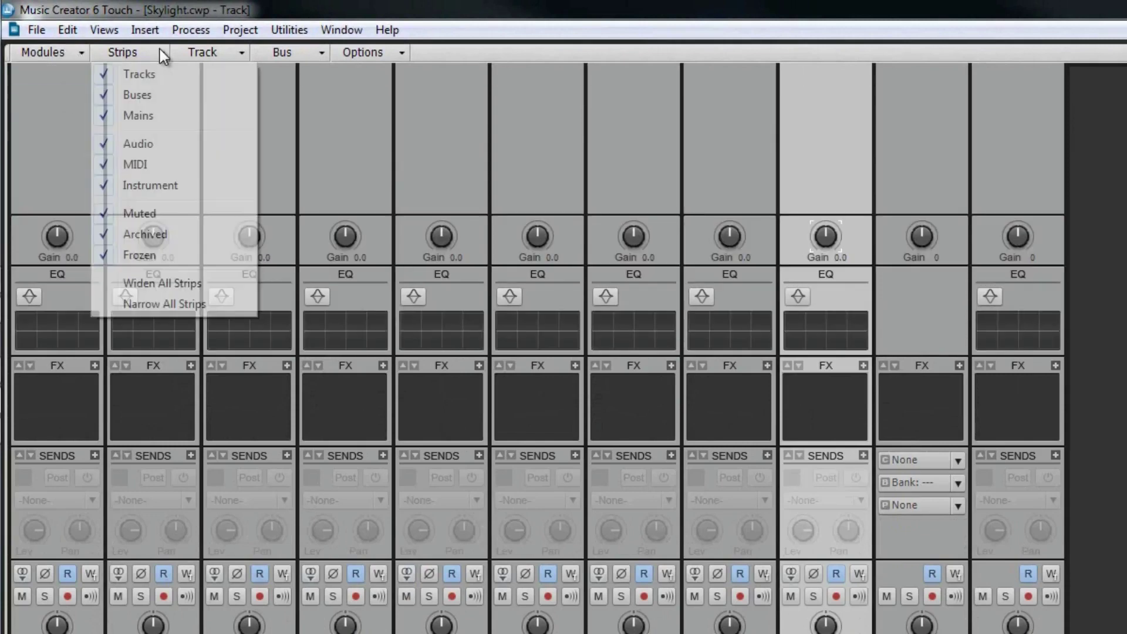
pyautogui.click(176, 304)
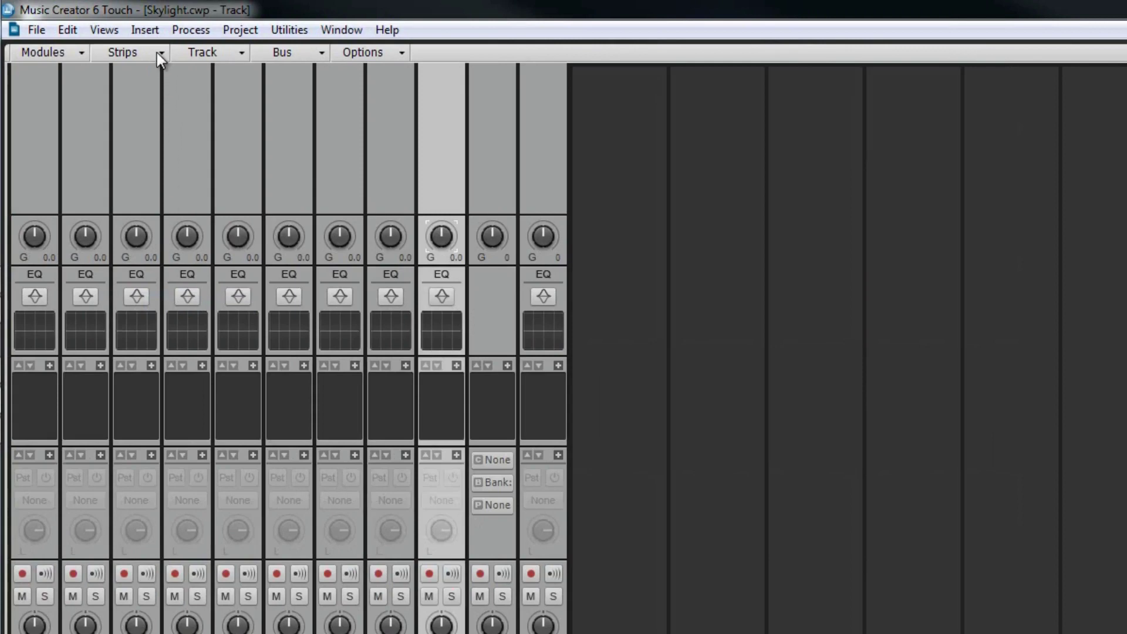
pyautogui.click(157, 53)
pyautogui.click(167, 282)
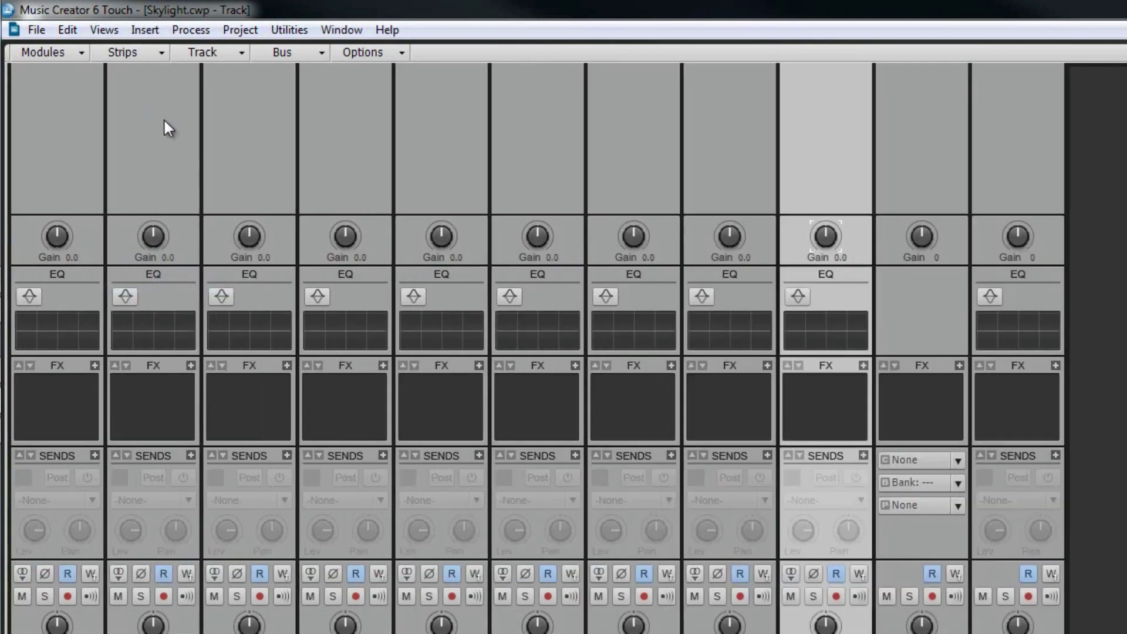
# Step: Insert a new audio track in the empty area after the last track strip
pyautogui.click(241, 54)
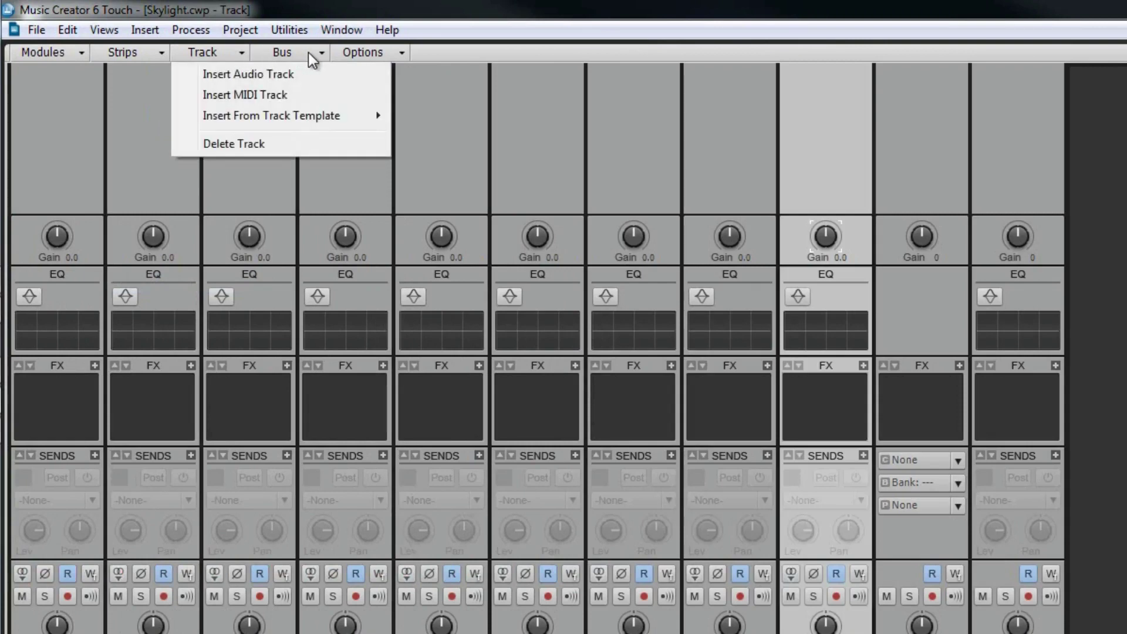
pyautogui.click(323, 53)
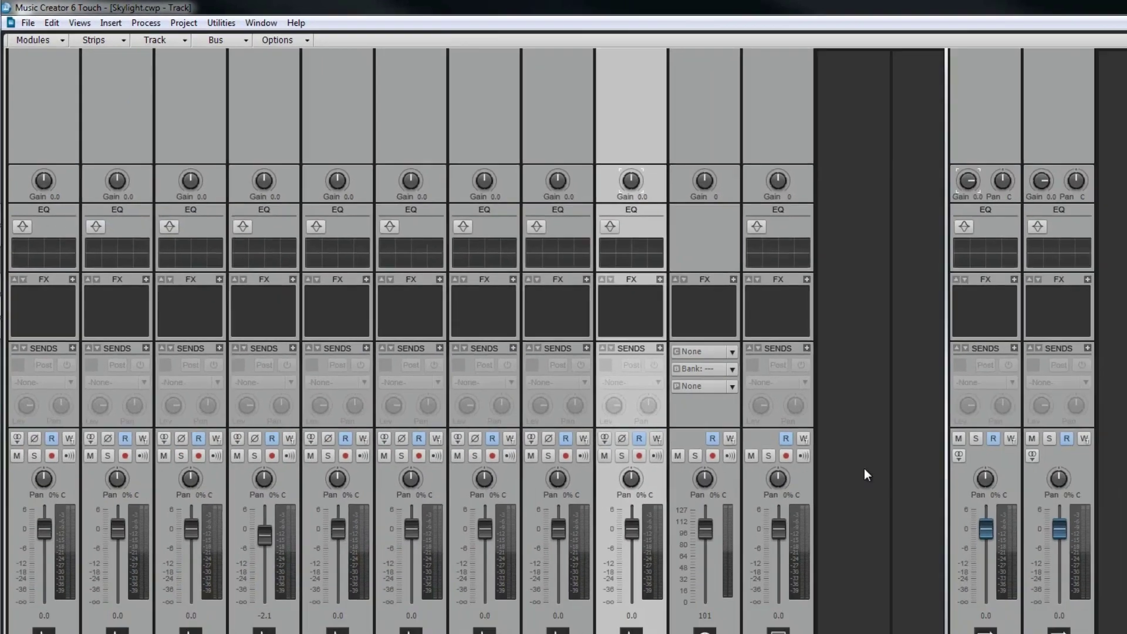
pyautogui.rightClick(706, 385)
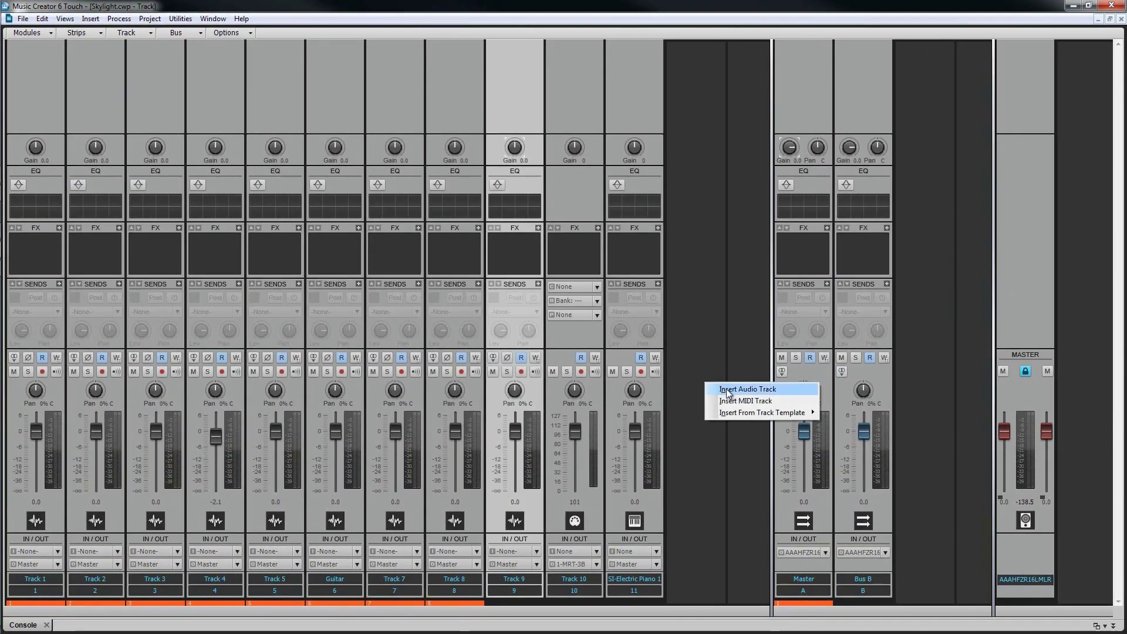
pyautogui.click(731, 389)
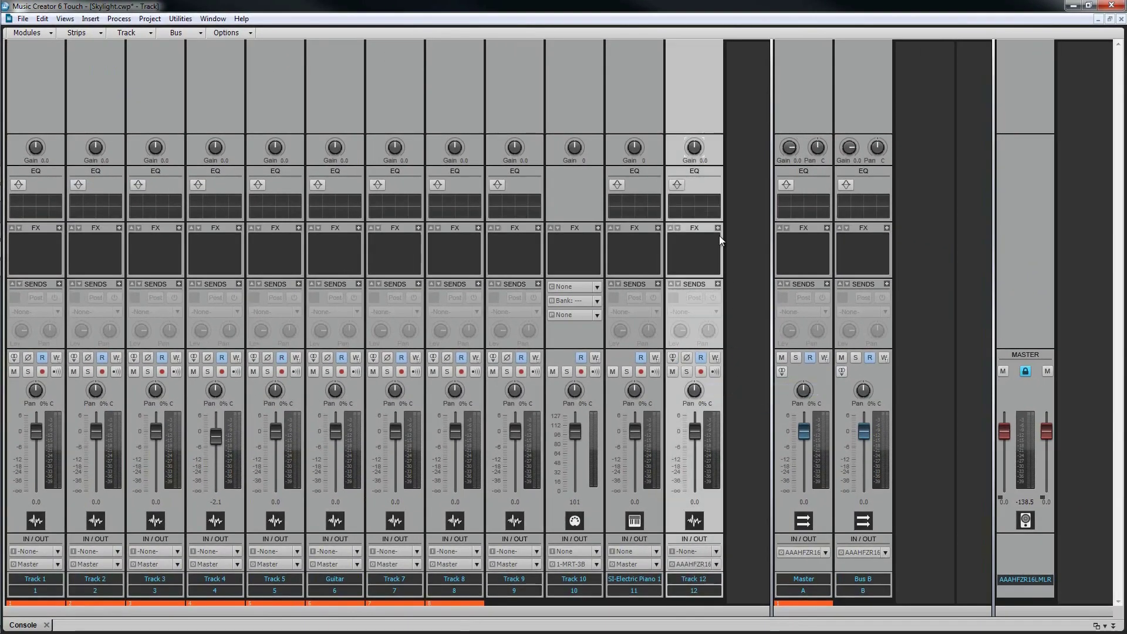
# Step: Look through the console's display options for sends, EQ and plot, and meters
pyautogui.click(250, 33)
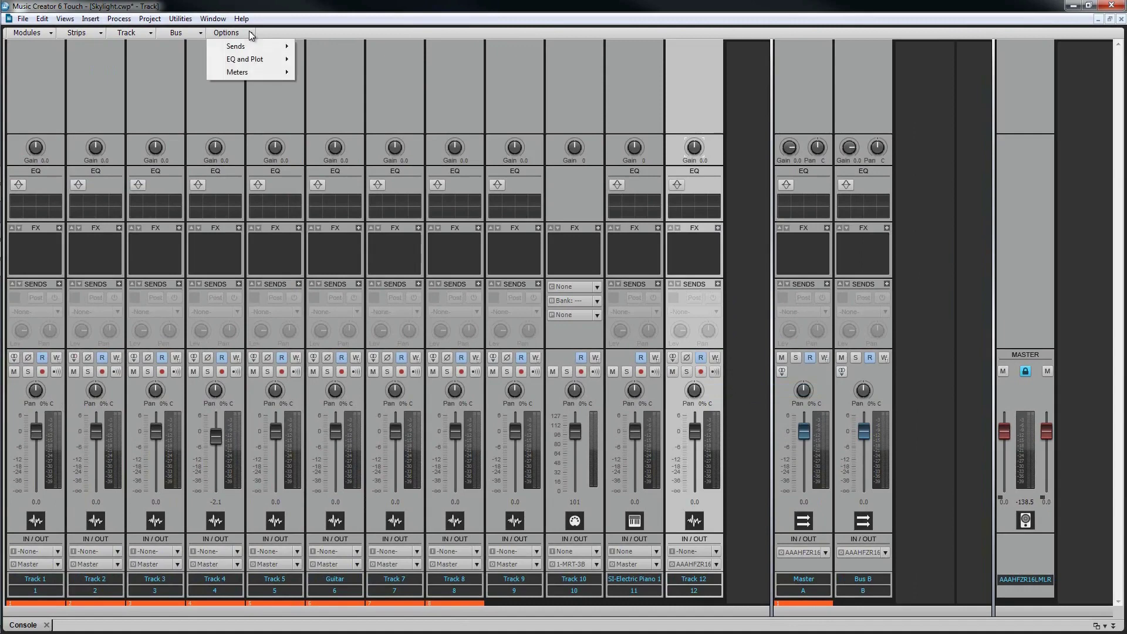
pyautogui.moveTo(252, 46)
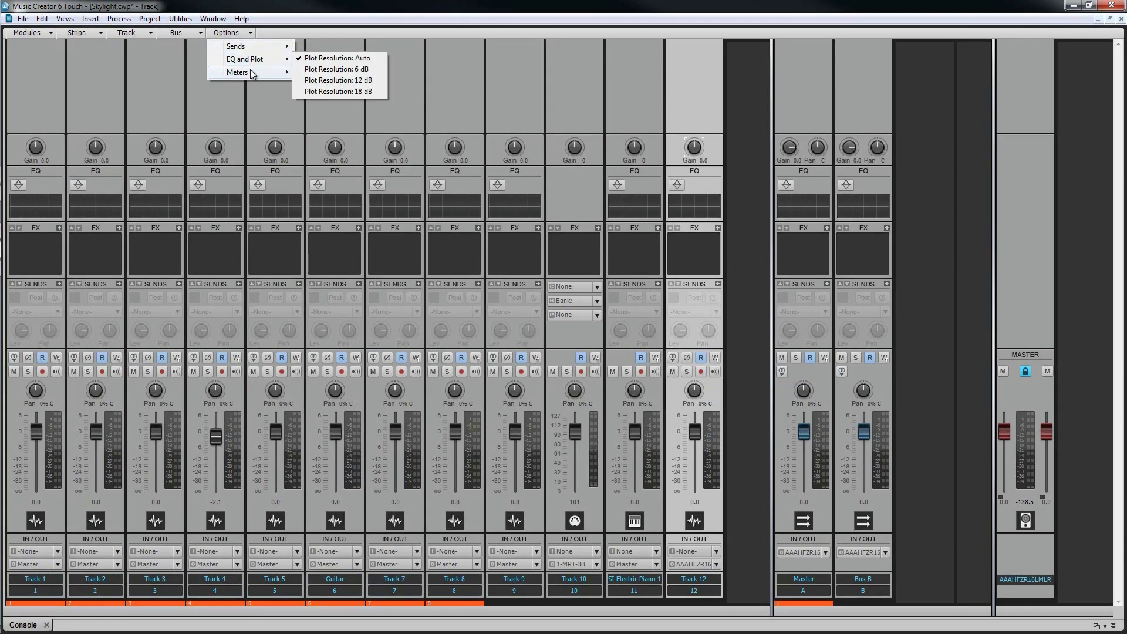
pyautogui.click(380, 37)
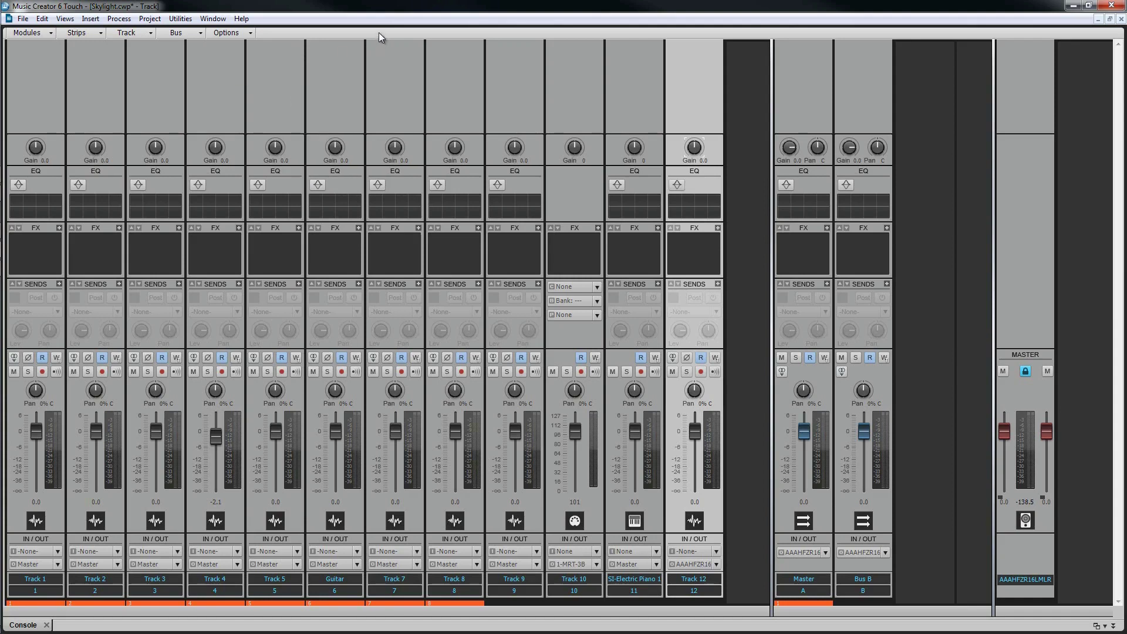
# Step: Select the Track 5 strip and try its input gain down and up, returning it to 0.0
pyautogui.click(282, 100)
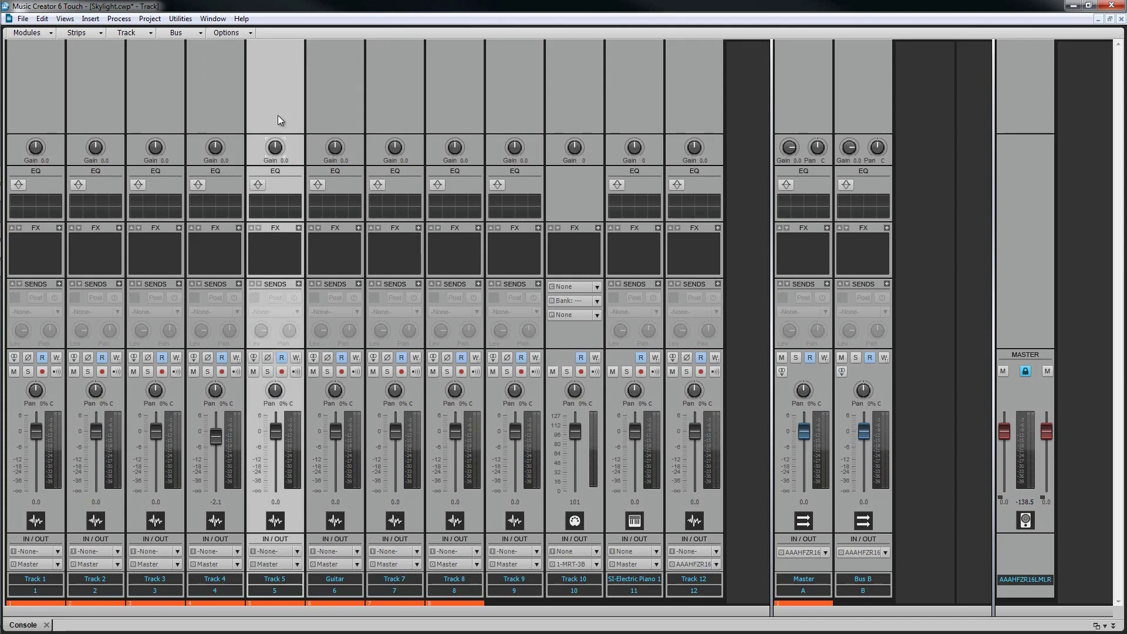
pyautogui.scroll(-3, 274, 147)
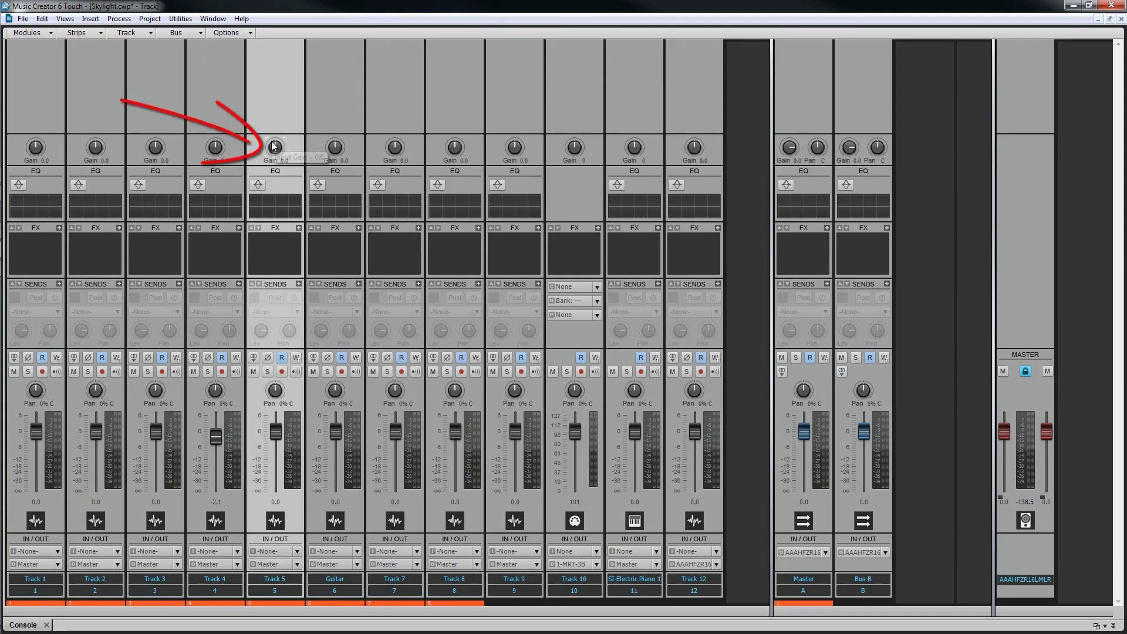
pyautogui.scroll(5, 274, 147)
pyautogui.scroll(-2, 276, 148)
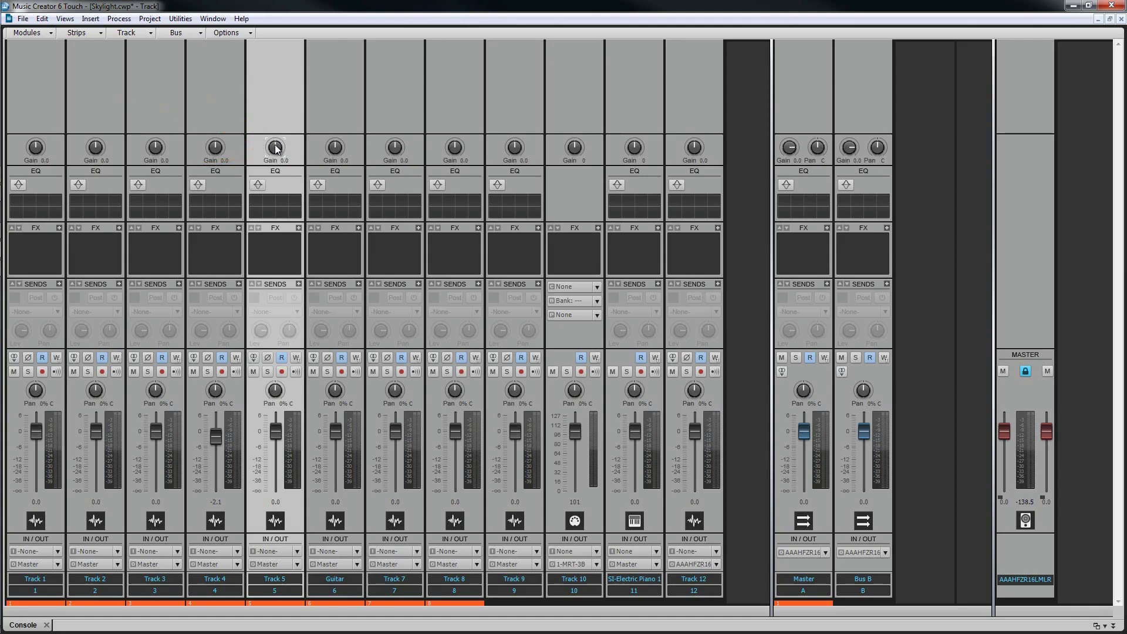
# Step: Open Track 5's equalizer, move its window clear of the strip to view the bands, and close it
pyautogui.doubleClick(283, 210)
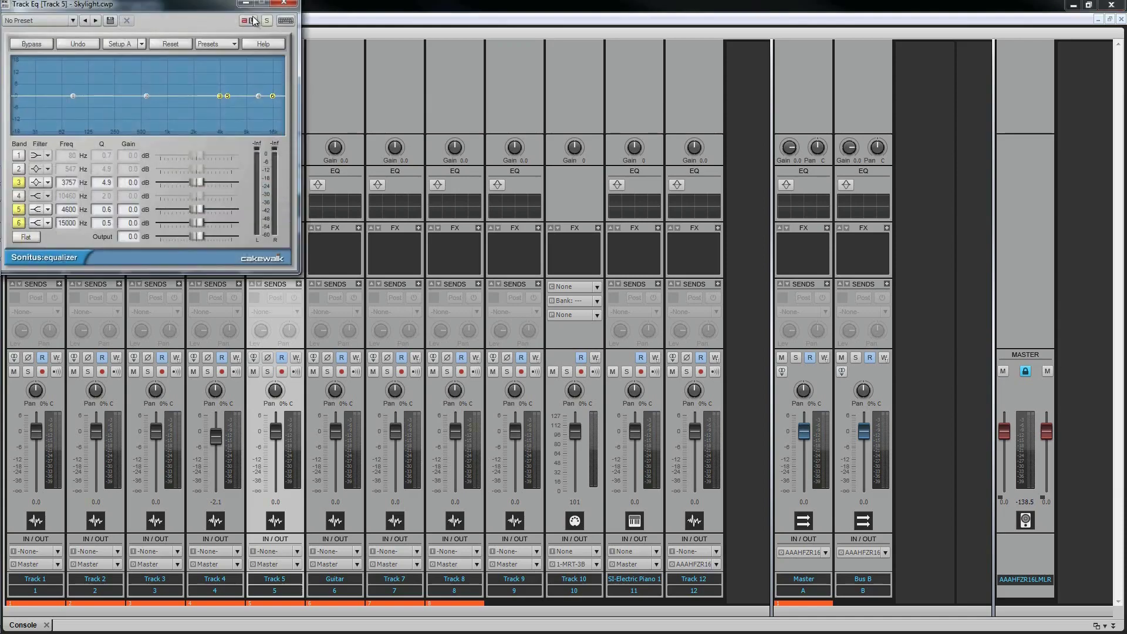
pyautogui.moveTo(209, 4); pyautogui.dragTo(420, 107)
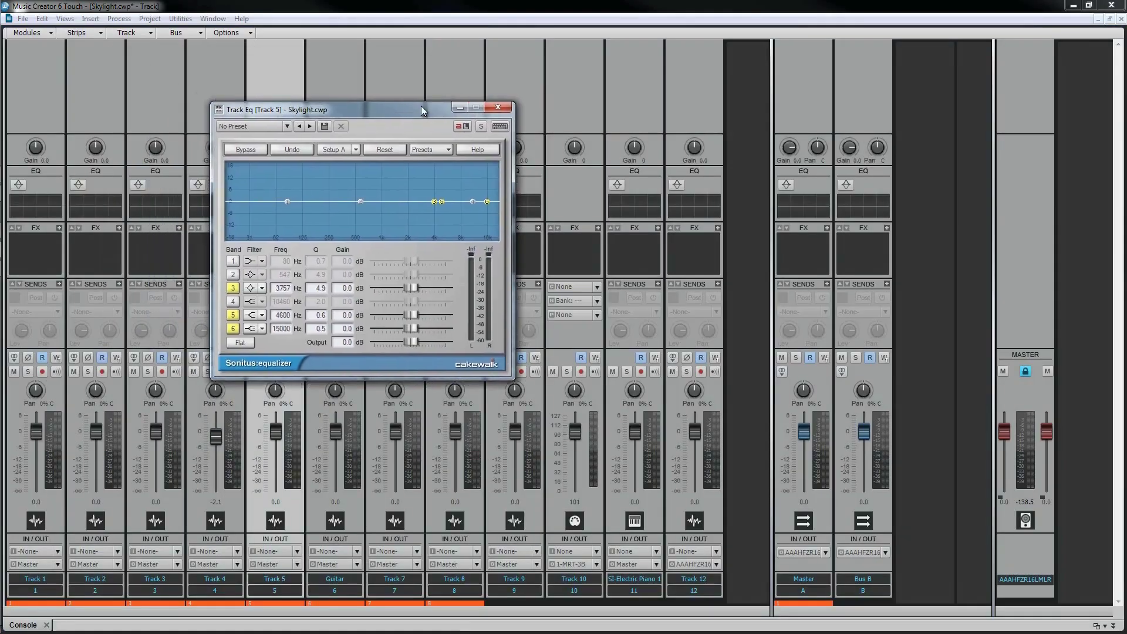
pyautogui.click(498, 107)
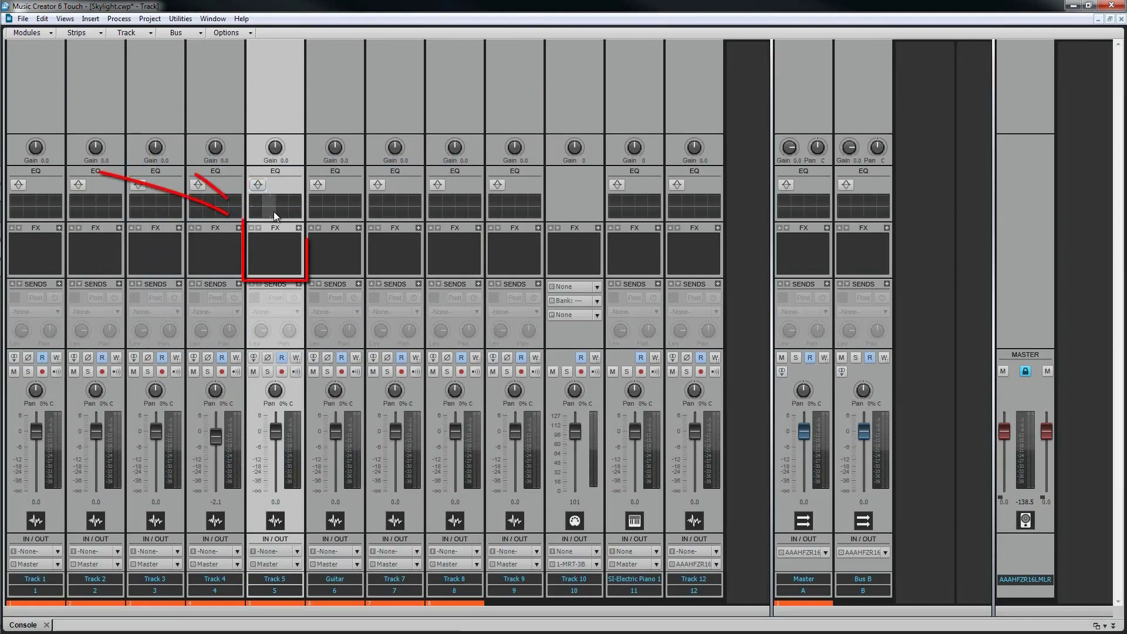
# Step: Examine the plug-in options of Track 5's FX bin and its available send destinations without choosing any
pyautogui.rightClick(282, 262)
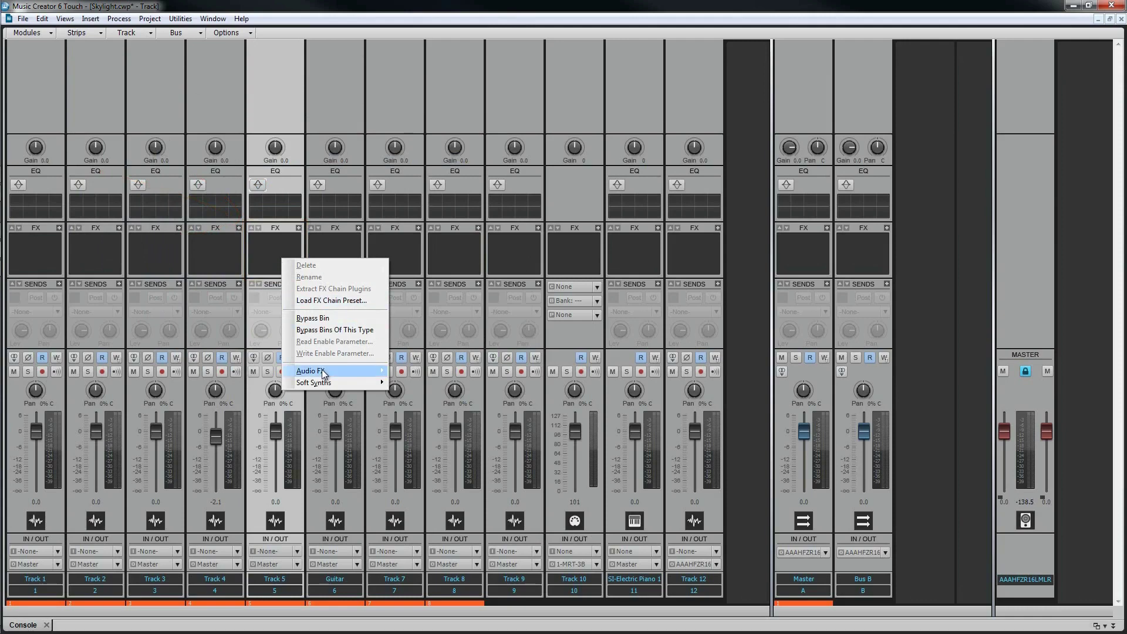
pyautogui.moveTo(323, 373)
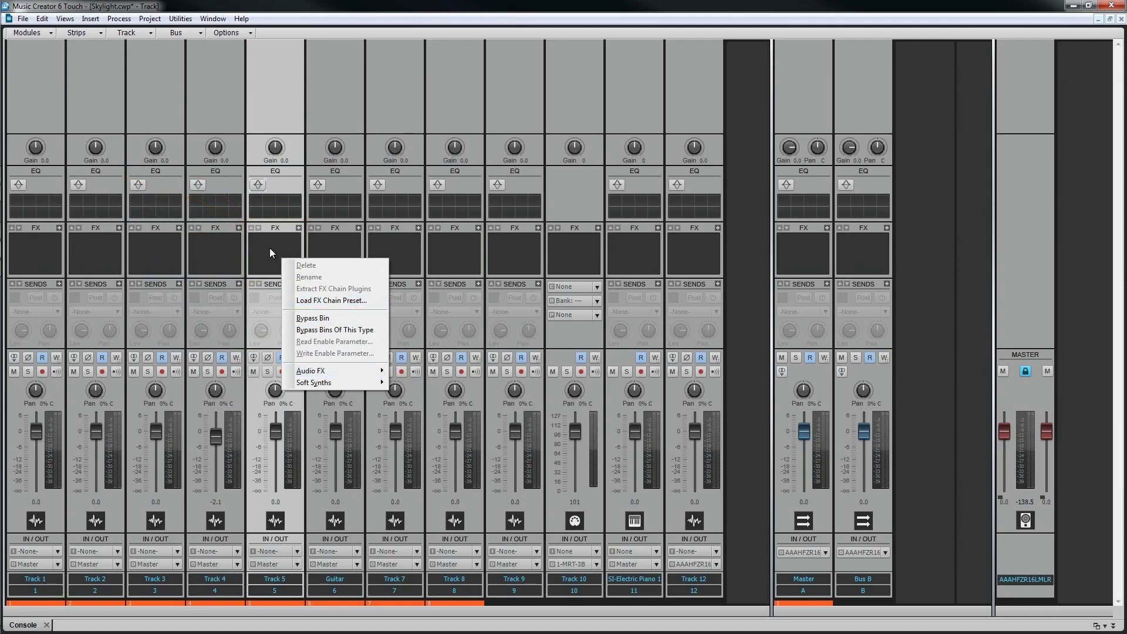
pyautogui.press('Escape')
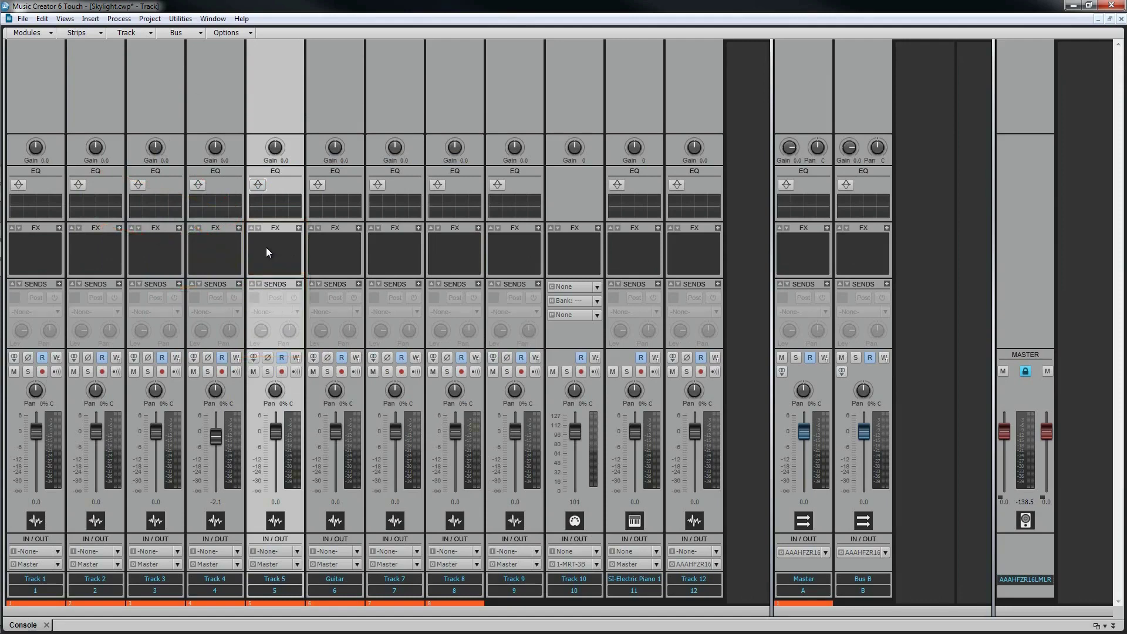
pyautogui.click(299, 284)
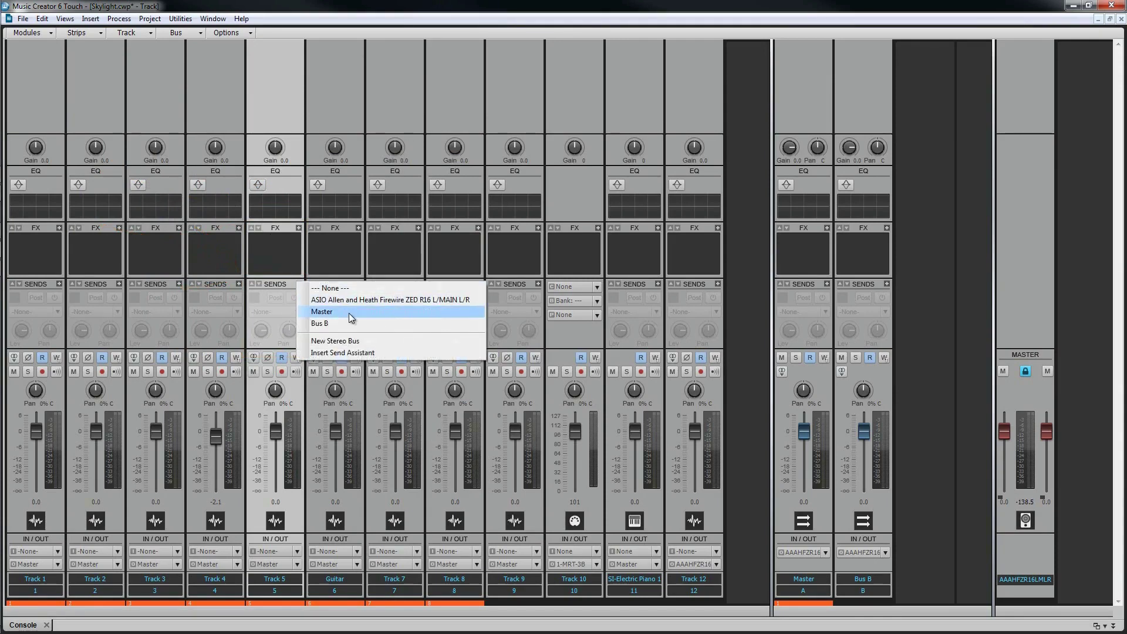
pyautogui.click(284, 272)
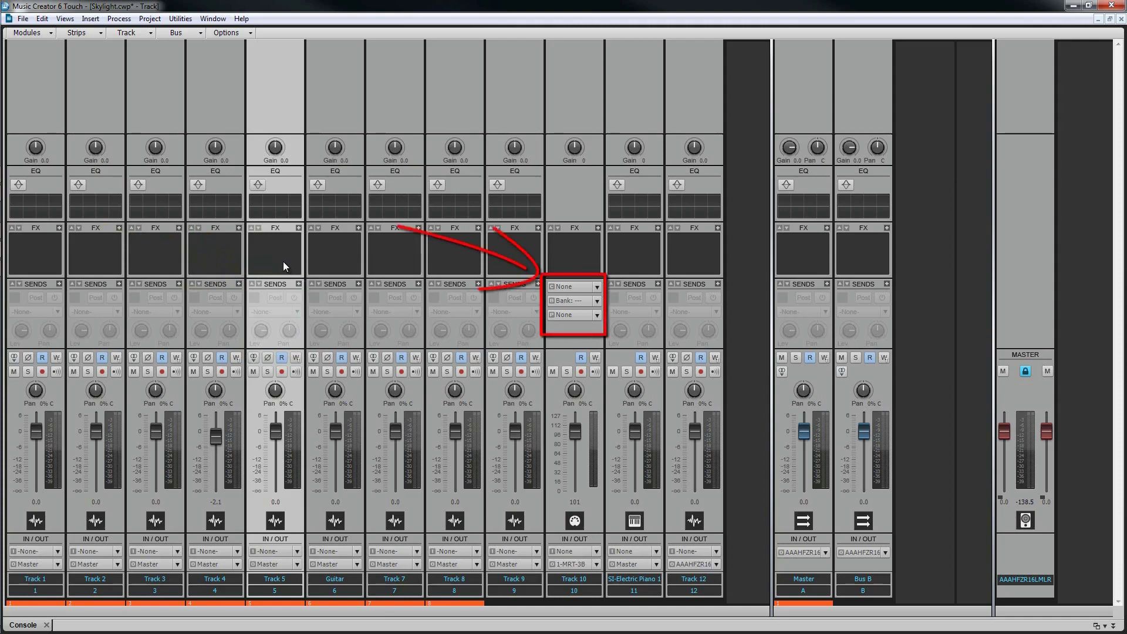
# Step: Examine the channel, bank and patch choices of the MIDI strip Track 10
pyautogui.click(598, 289)
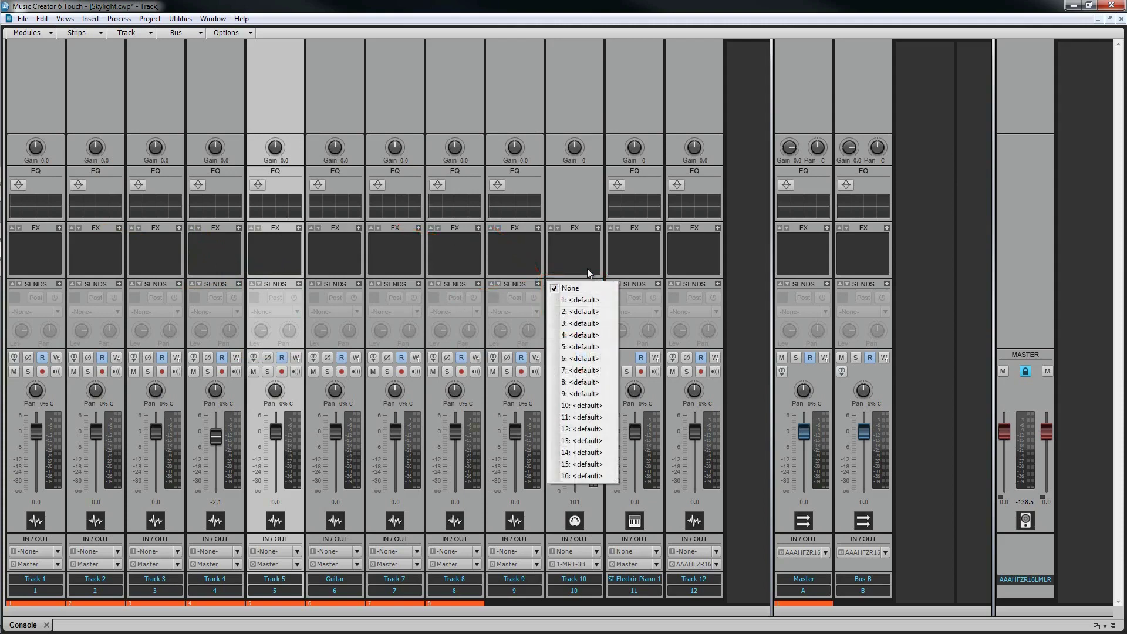
pyautogui.click(591, 288)
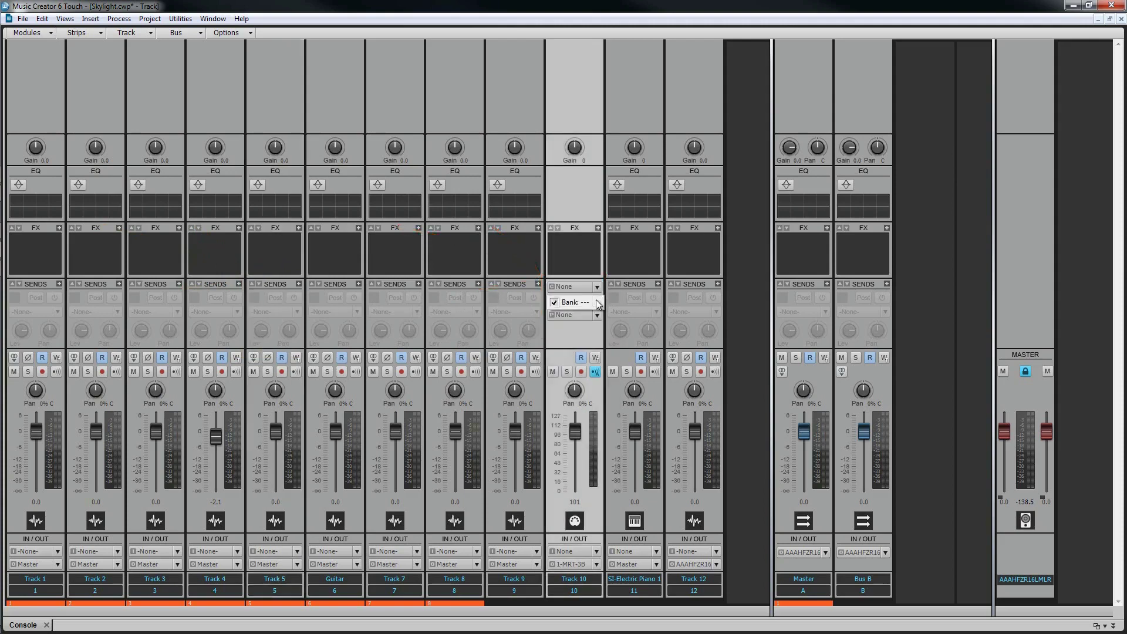
pyautogui.click(597, 316)
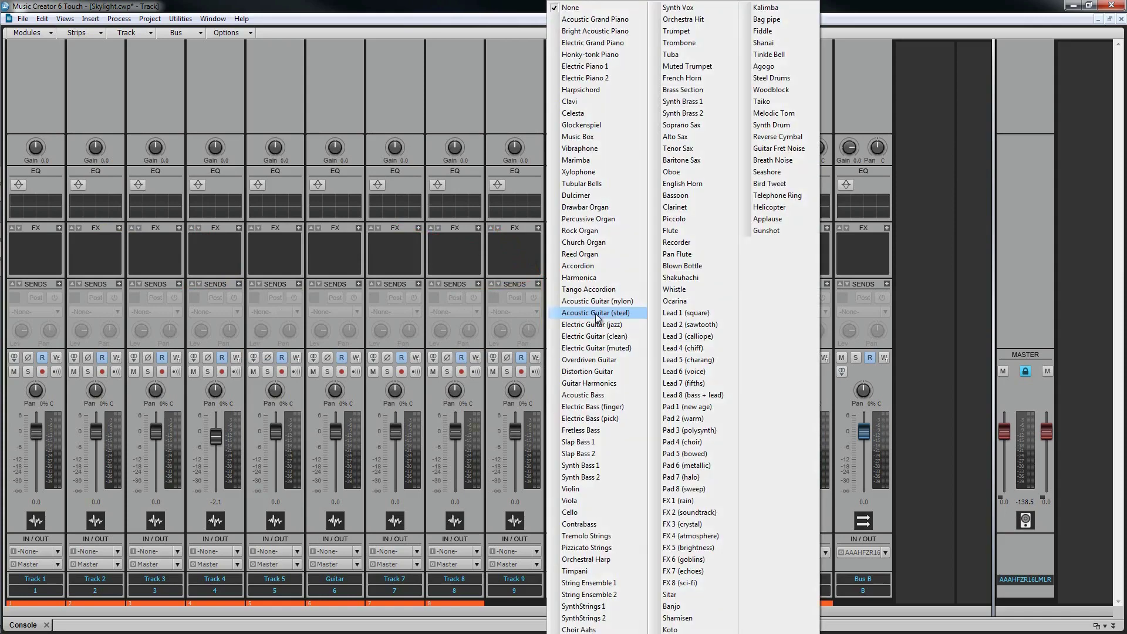
pyautogui.click(923, 317)
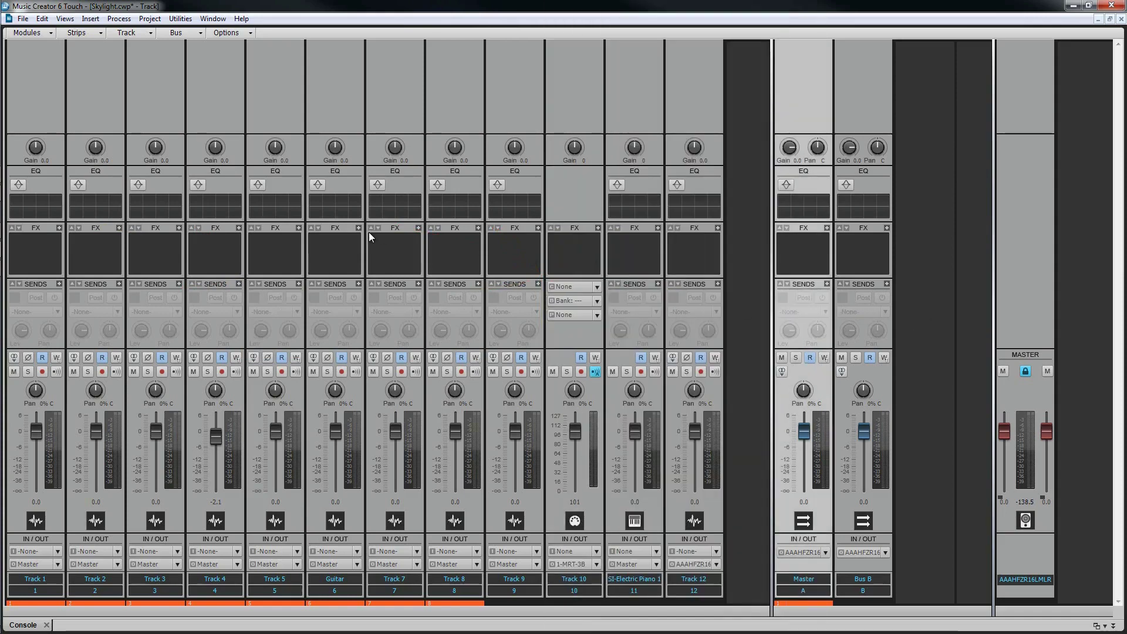
# Step: Select Track 5 and switch its mute, solo and record arm on and back off
pyautogui.click(277, 285)
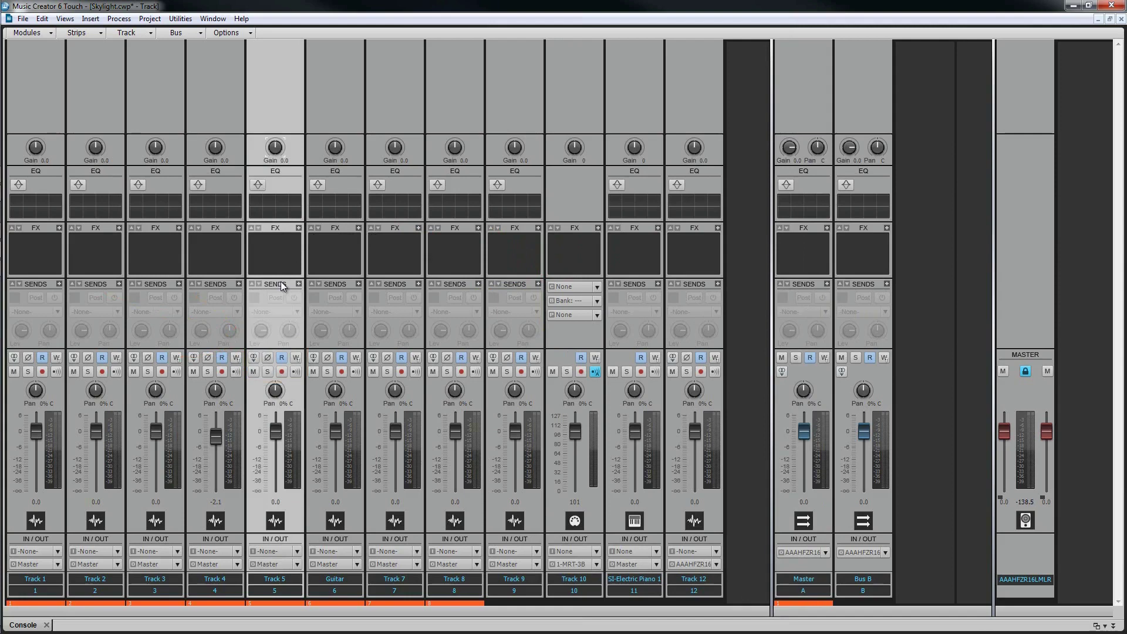
pyautogui.click(254, 371)
pyautogui.click(267, 372)
pyautogui.click(281, 371)
pyautogui.click(281, 371)
# Step: Try Track 5's pan knob and volume fader, leaving them at 0% C and 0.0
pyautogui.moveTo(275, 389); pyautogui.dragTo(278, 395)
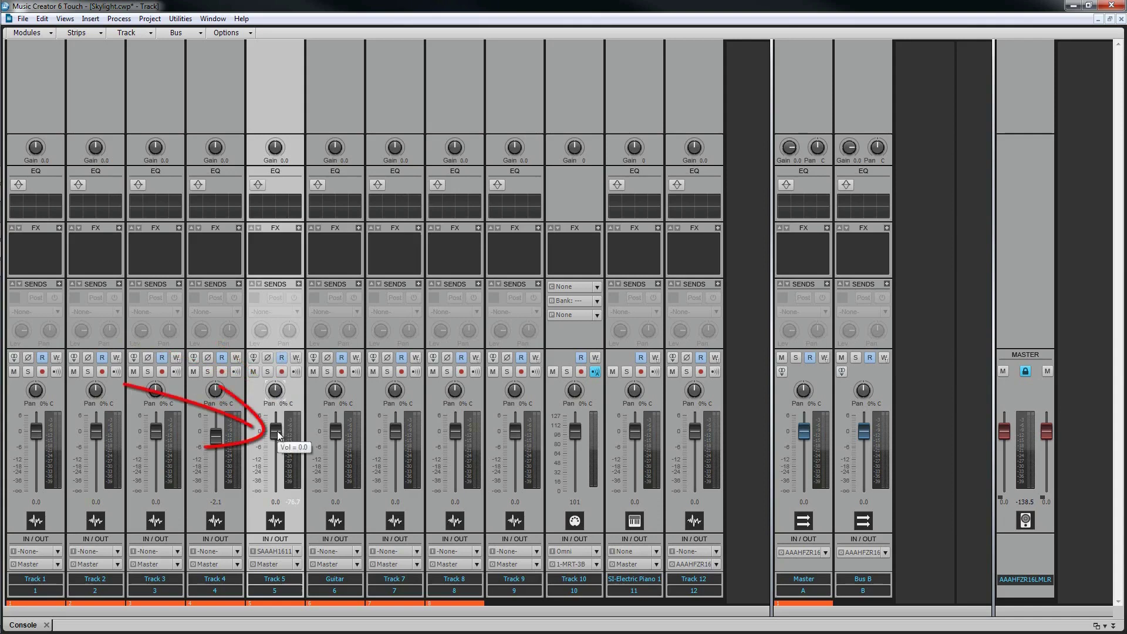
pyautogui.moveTo(278, 435); pyautogui.dragTo(279, 435)
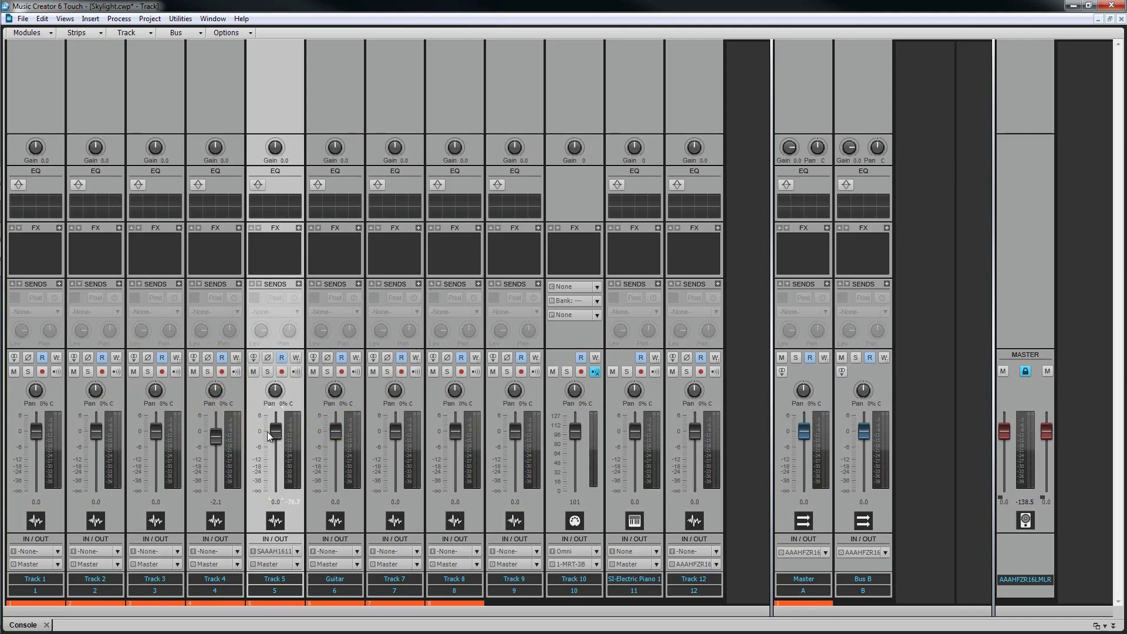
# Step: Load the drum icon "Cymbal - Crash 2.bmp" from the Drums folder as Track 5's track icon
pyautogui.rightClick(274, 520)
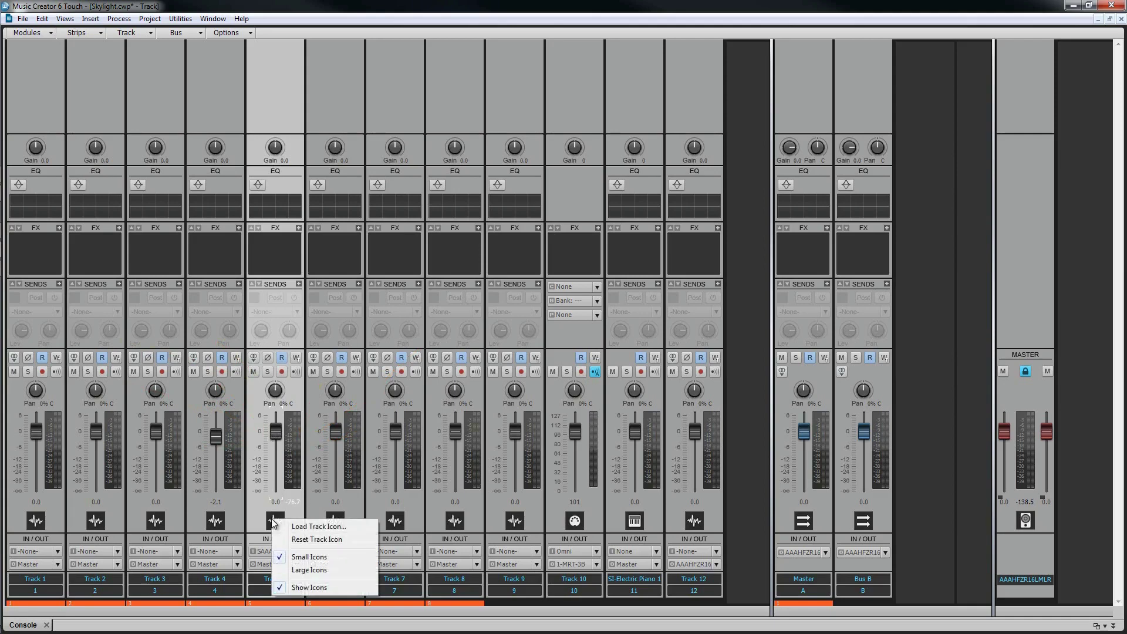
pyautogui.click(318, 527)
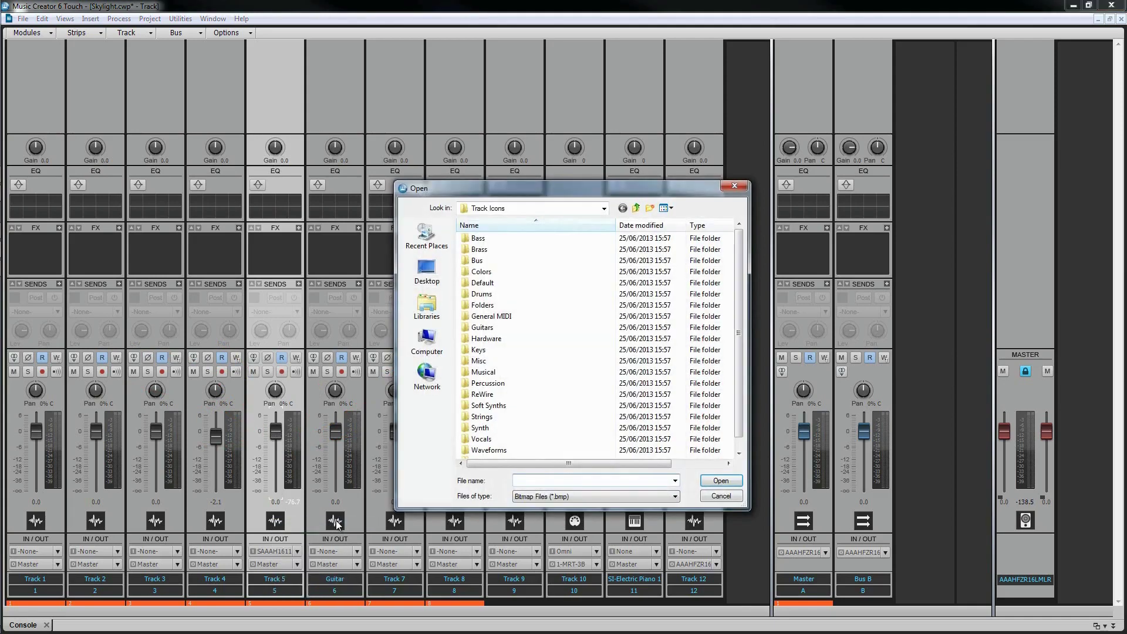
pyautogui.doubleClick(481, 293)
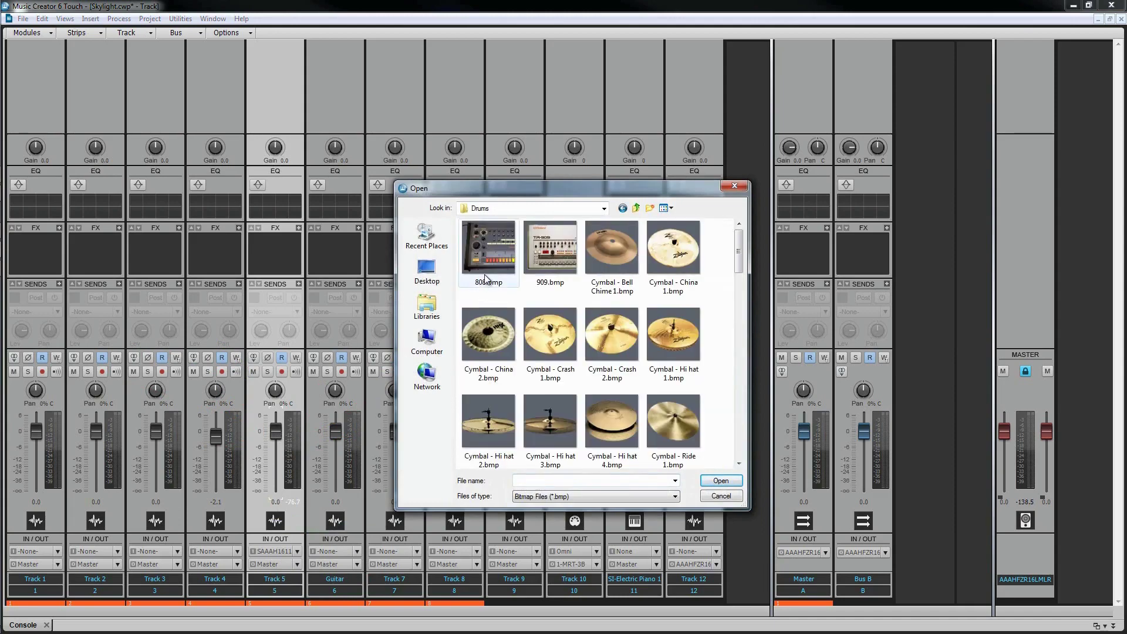
pyautogui.click(613, 333)
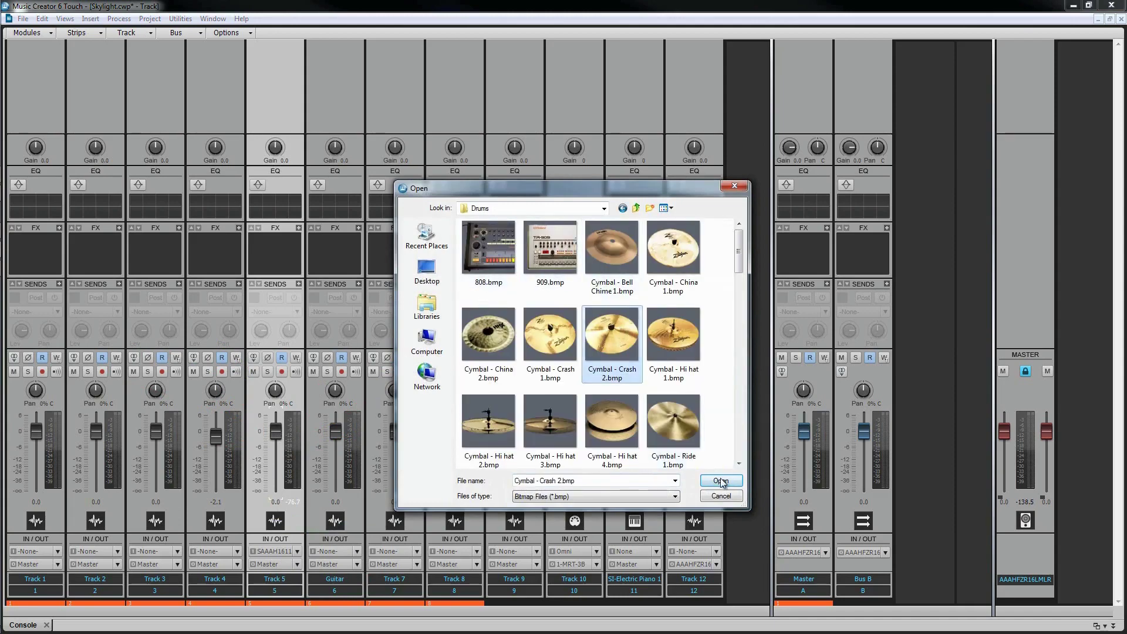
pyautogui.click(720, 481)
# Step: Examine the available input and output routing choices of Track 5 without changing them
pyautogui.click(298, 551)
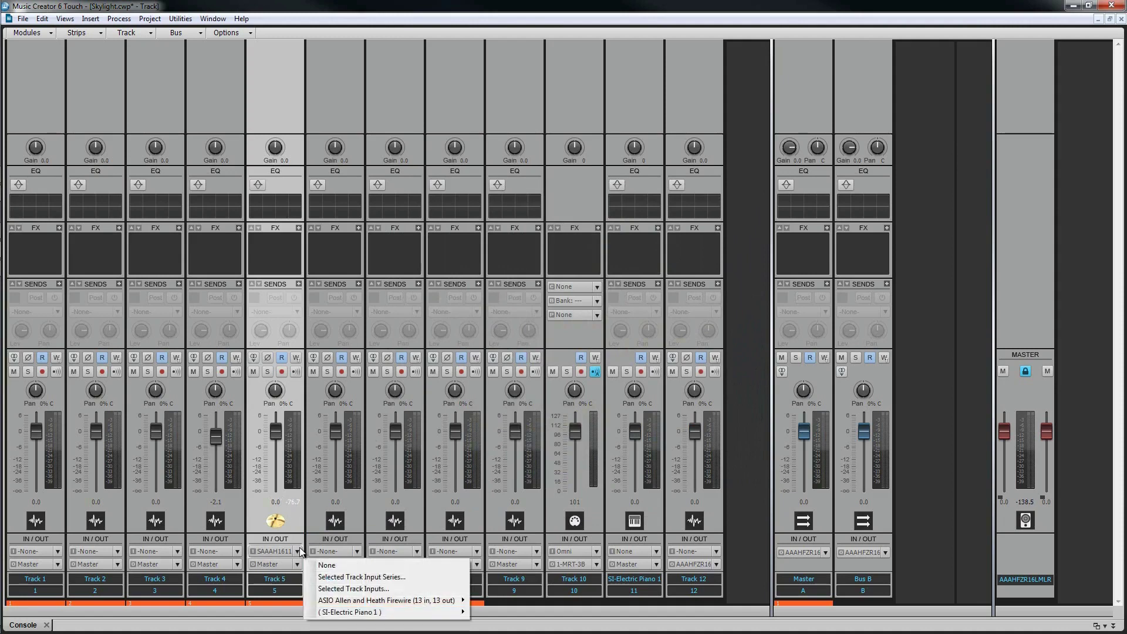
pyautogui.click(298, 564)
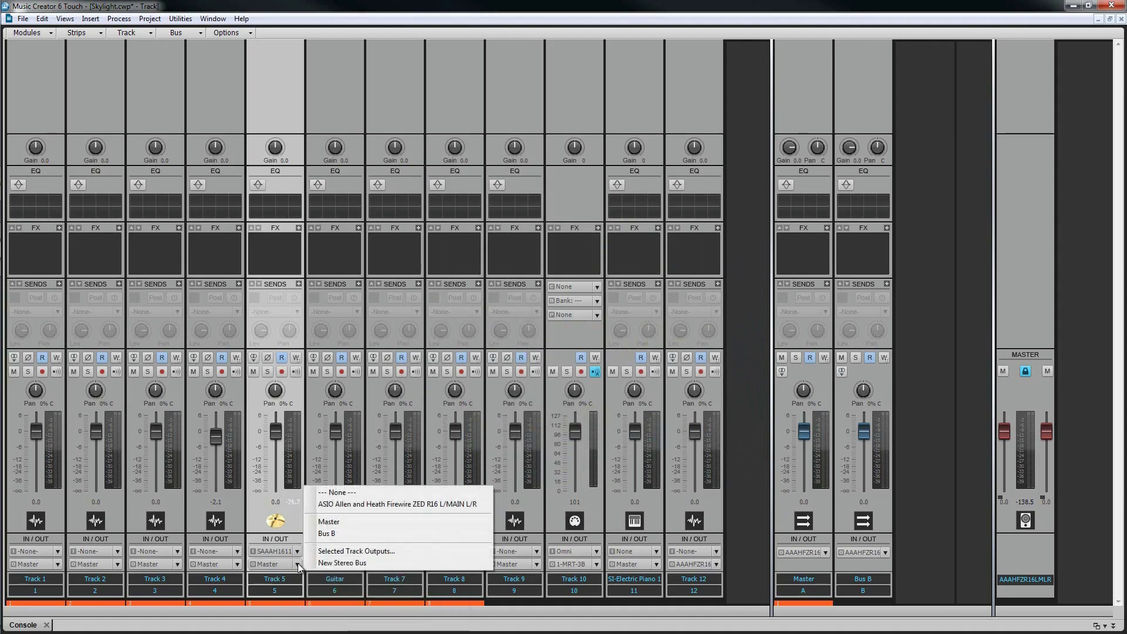
pyautogui.click(294, 522)
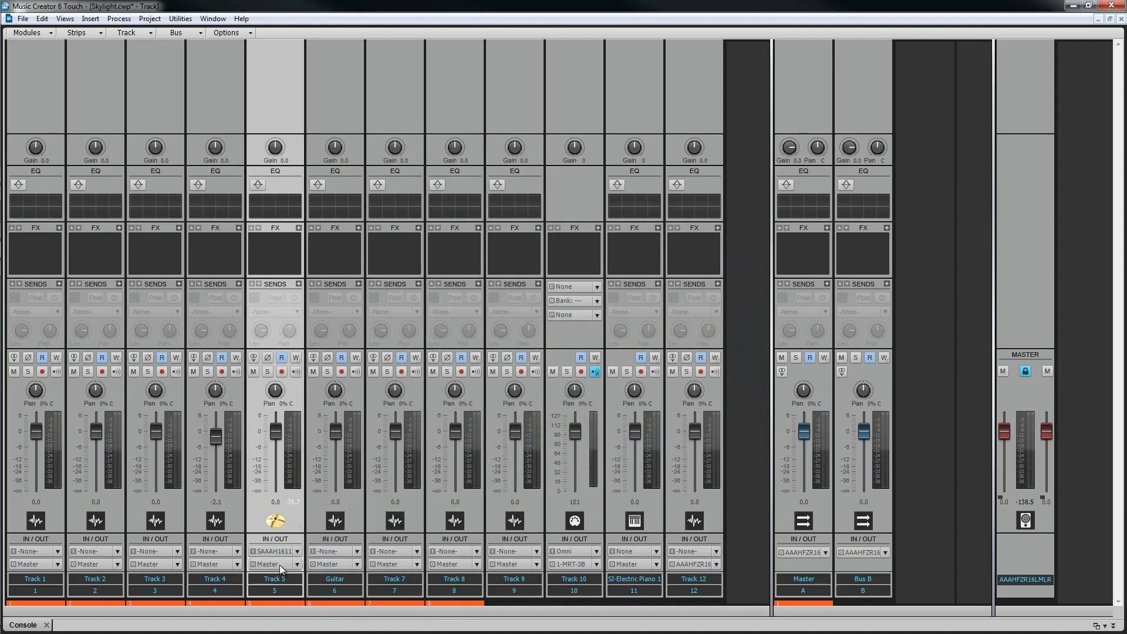
# Step: Rename Track 5 as Cymbals
pyautogui.doubleClick(284, 579)
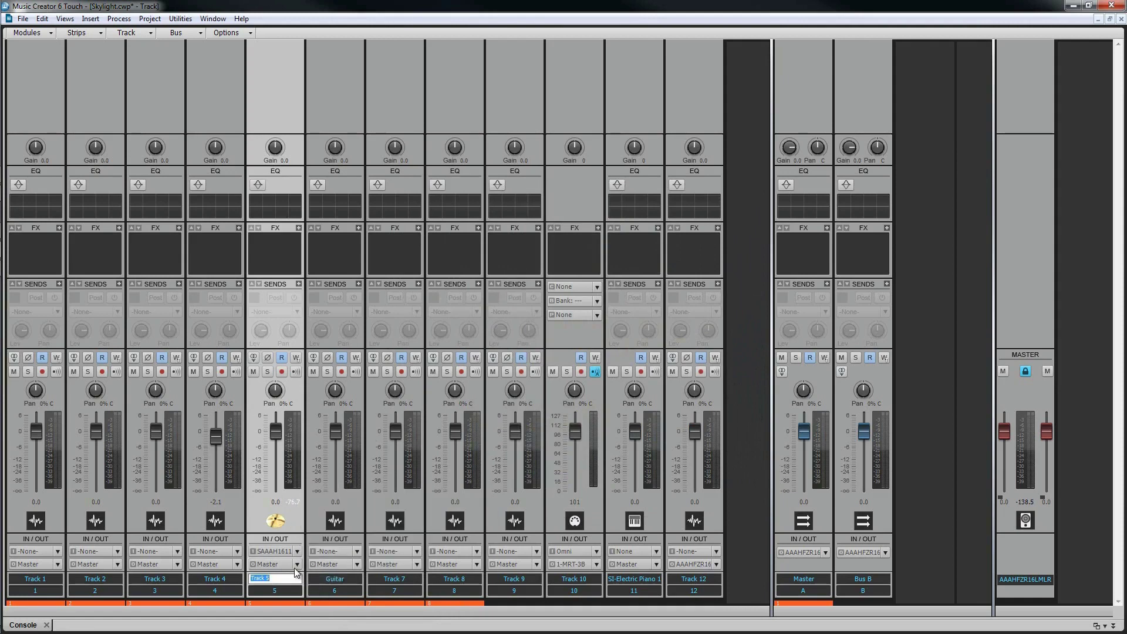
pyautogui.write('Cymbals')
pyautogui.press('Return')
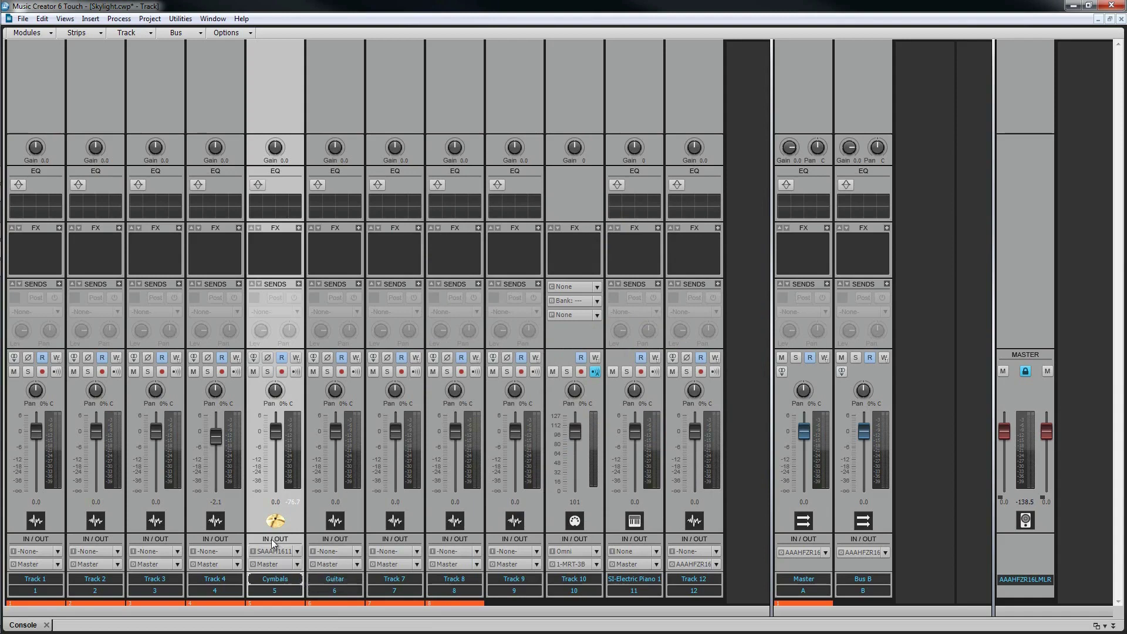
# Step: Try the narrow strip display on the Cymbals track and restore its full width
pyautogui.rightClick(286, 94)
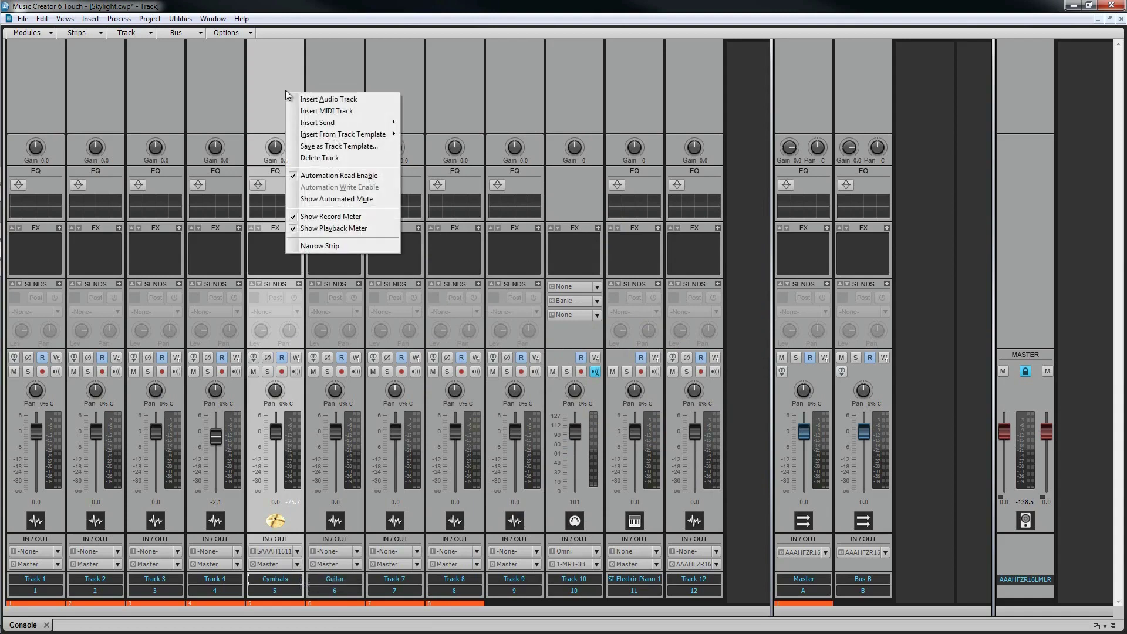
pyautogui.click(321, 246)
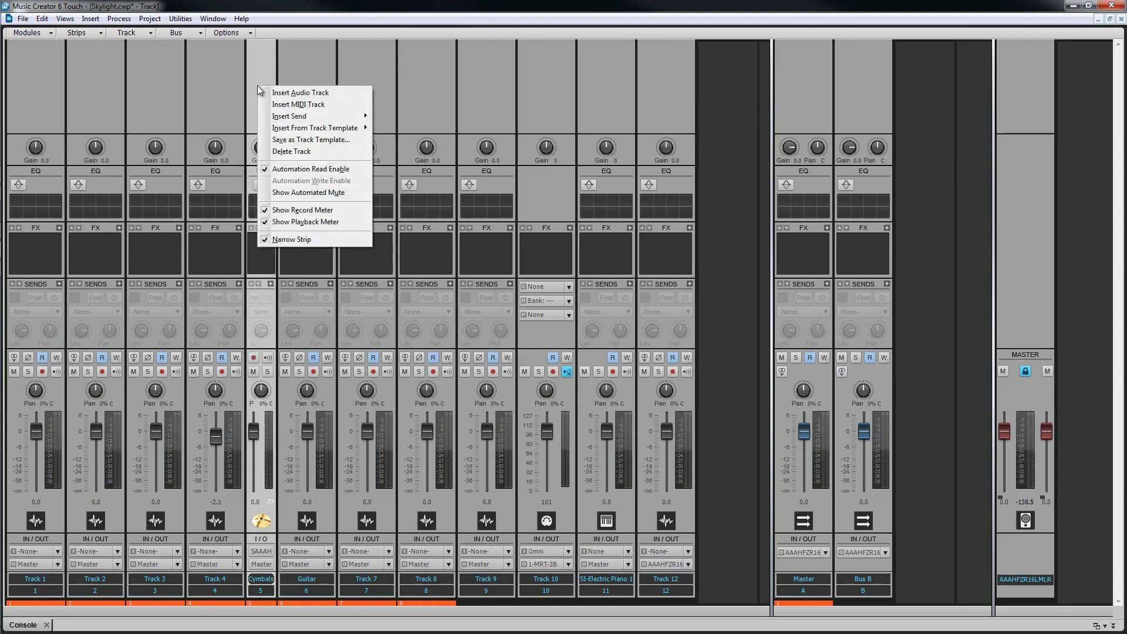
pyautogui.click(317, 238)
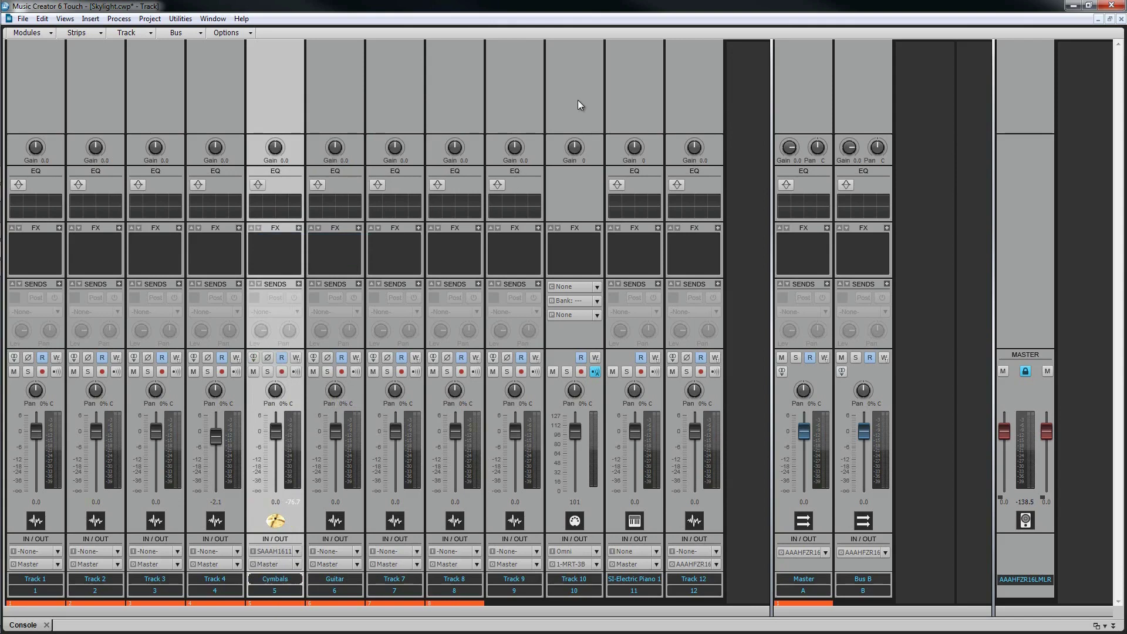
# Step: Move the MIDI strip Track 10 to the seventh position, directly after the Guitar strip
pyautogui.moveTo(577, 103); pyautogui.dragTo(409, 104)
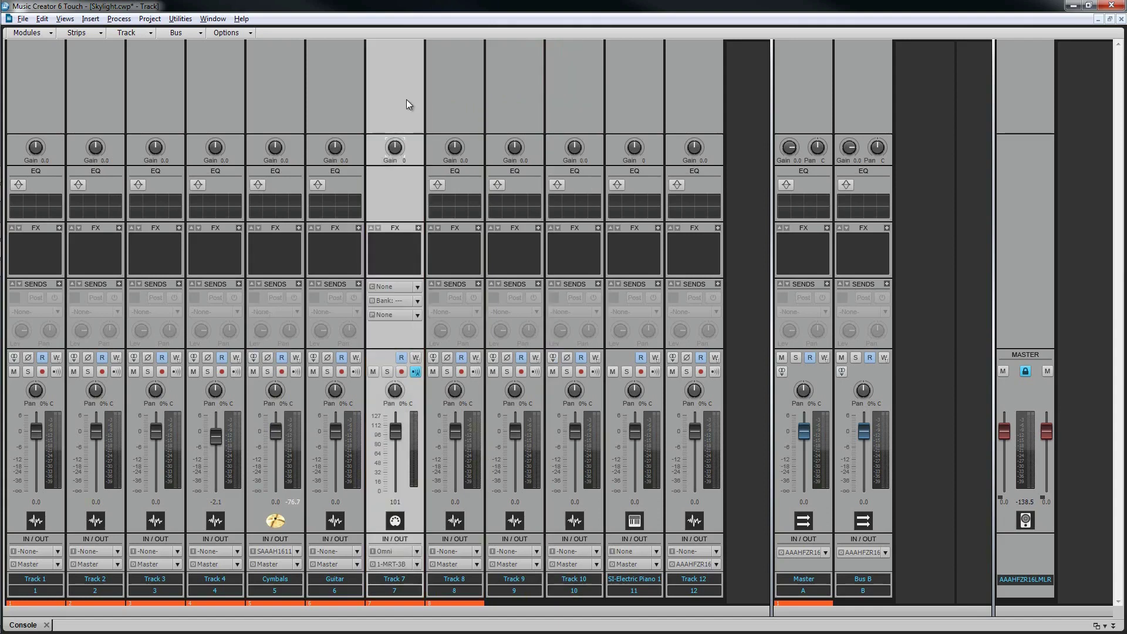